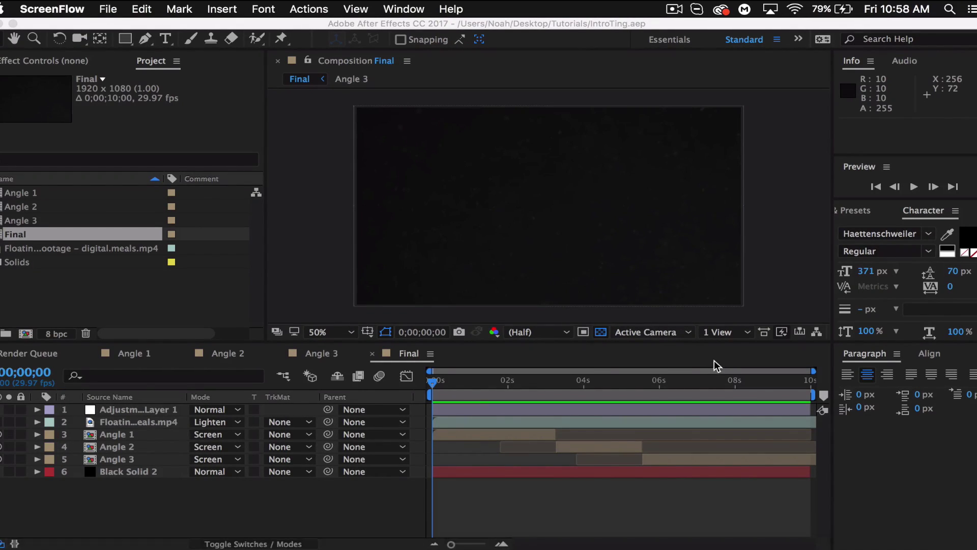
Play the finished Final composition and scrub its timeline to review the intro animation.
left_click(714, 360)
key("space")
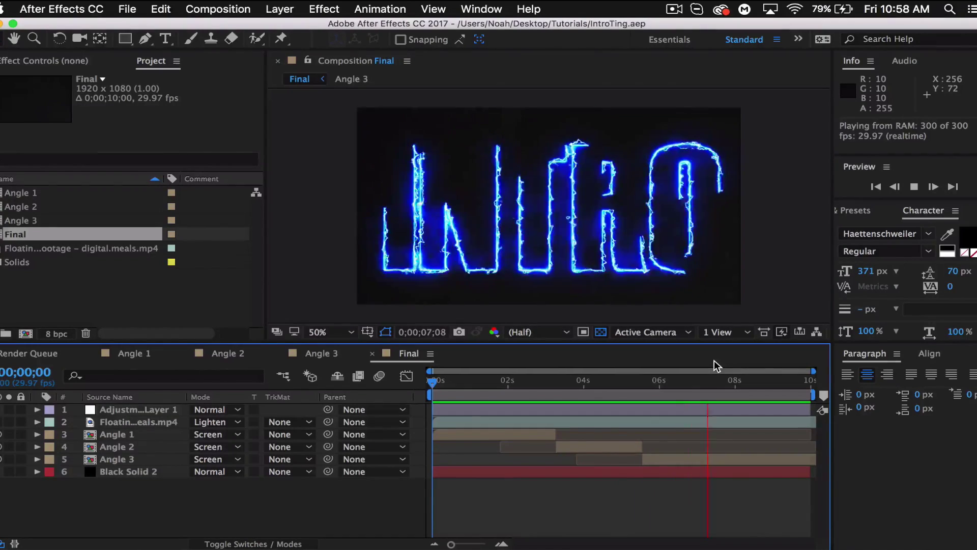
key("space")
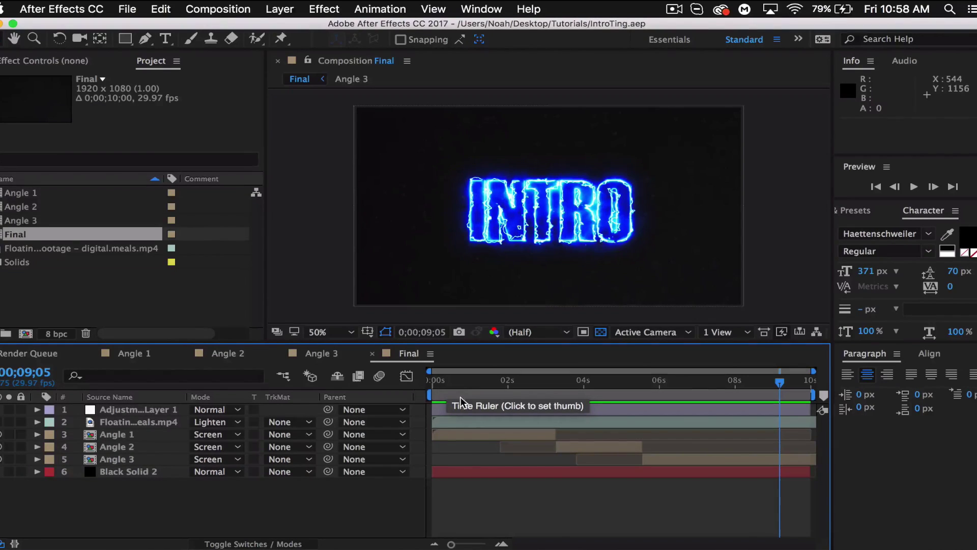
left_click_drag(432, 381, 764, 376)
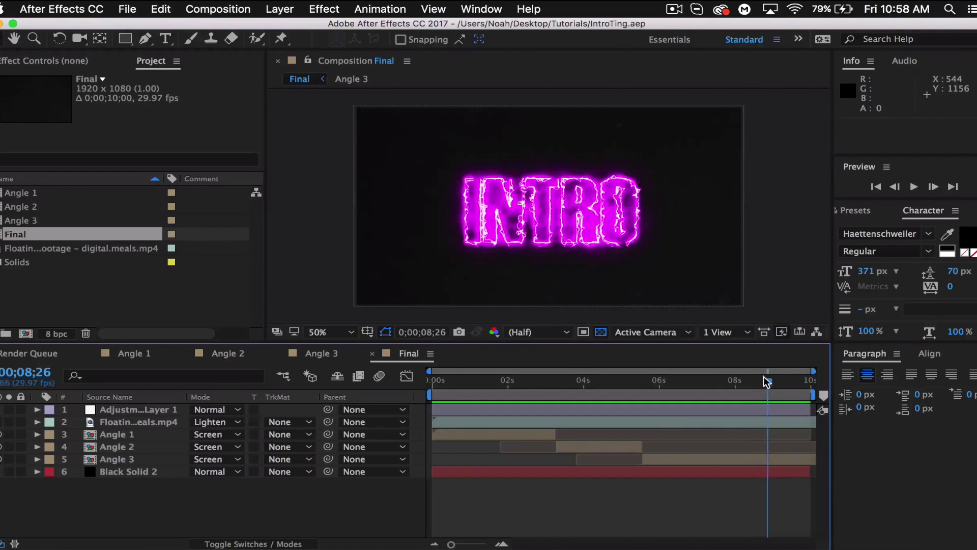
Start a new empty project.
left_click(134, 13)
mouse_move(138, 26)
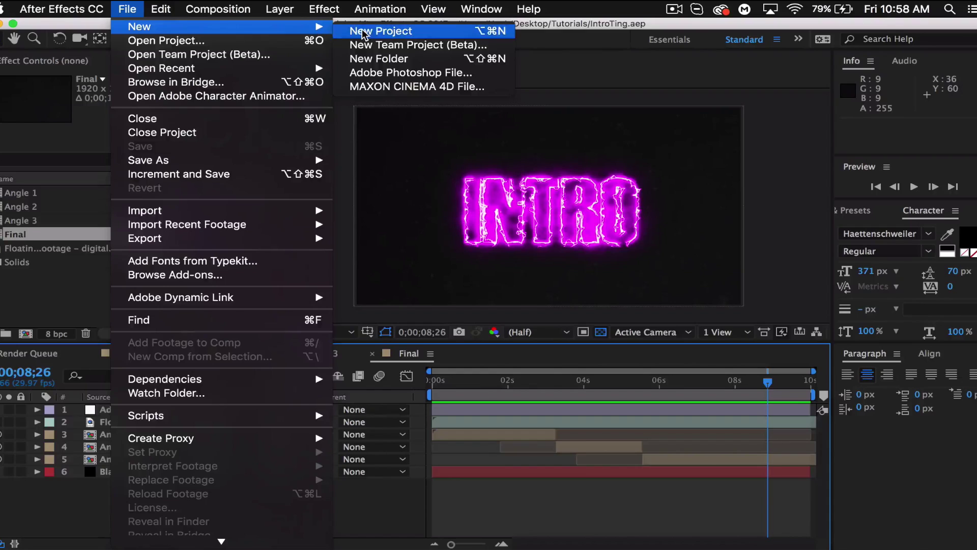
left_click(377, 26)
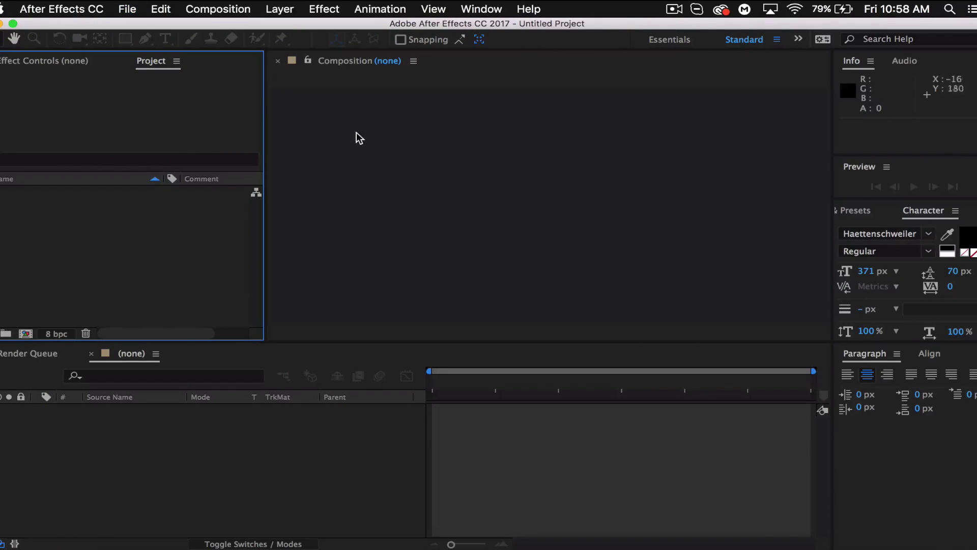
Create a new composition named Angle 1 with the default settings.
left_click(204, 11)
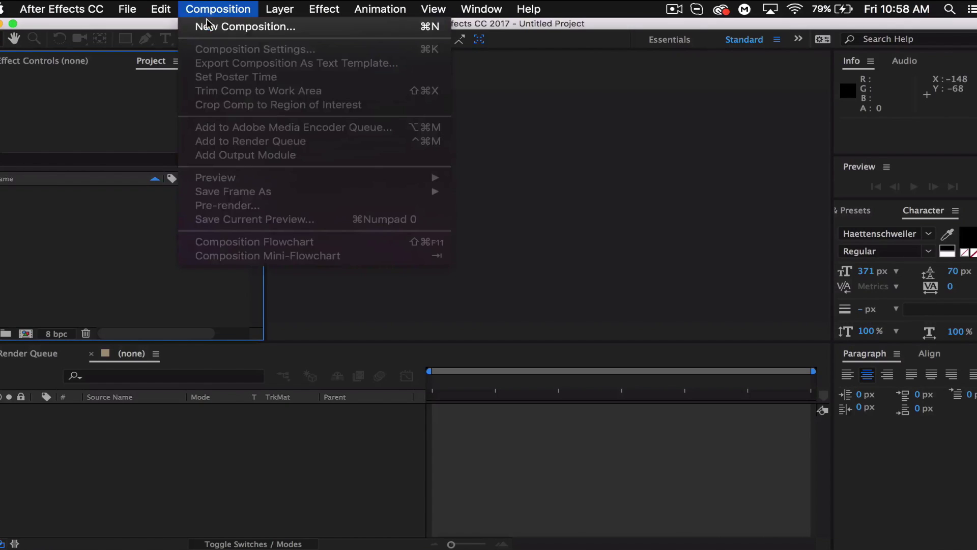
left_click(208, 25)
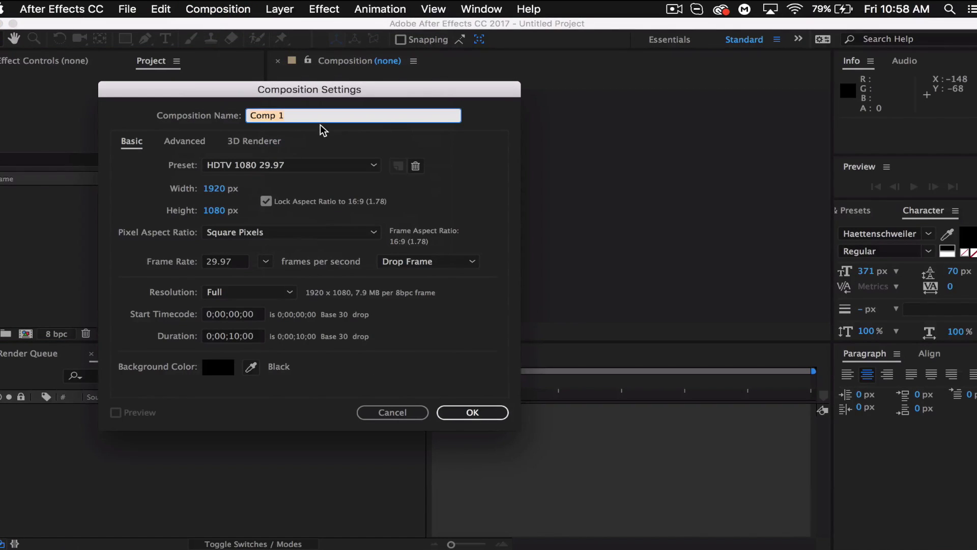
type("Angle")
left_click(498, 407)
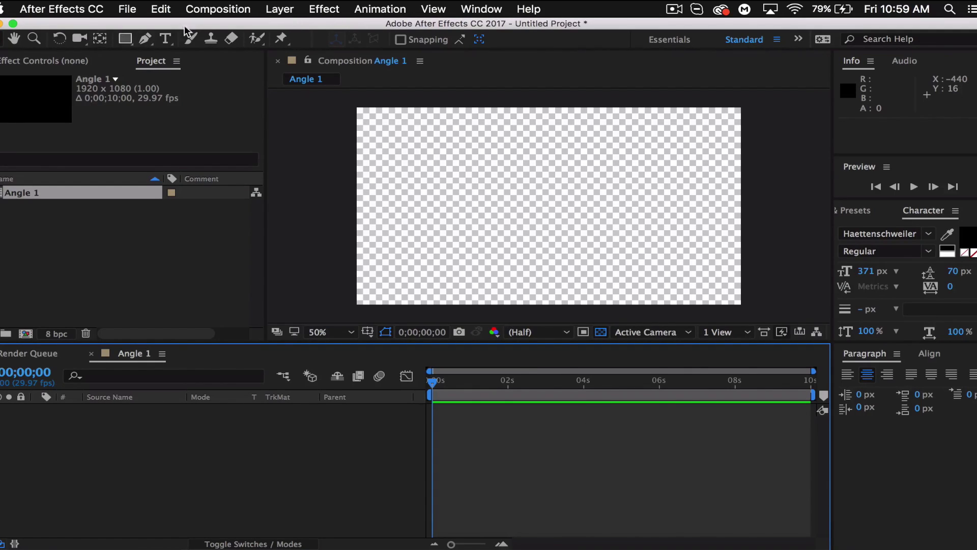
Add a text layer reading "intro" to the Angle 1 composition.
left_click(280, 9)
mouse_move(290, 26)
left_click(507, 32)
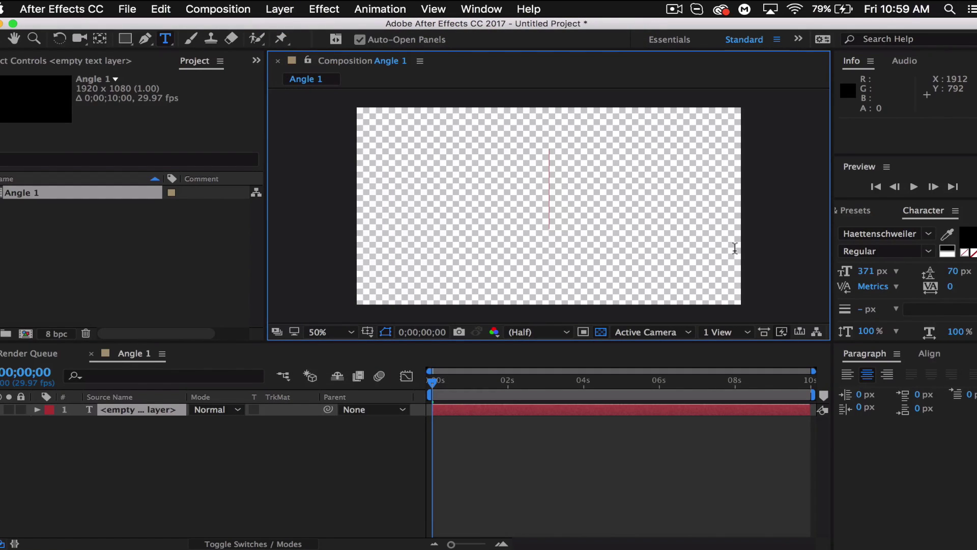
type("intor")
key("BackSpace")
key("BackSpace")
type("ro")
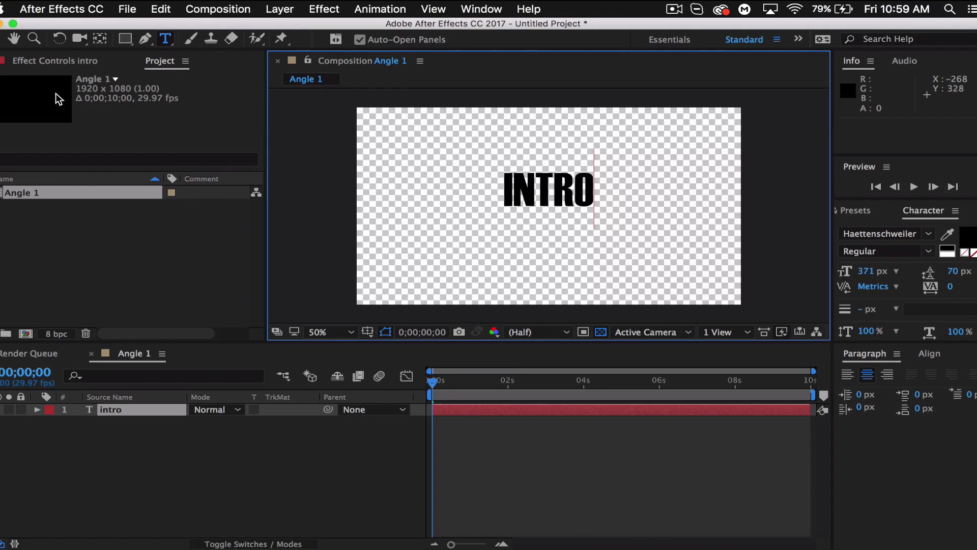
key("Escape")
Scale the intro text up proportionally to about 157% and move it down to about 960, 708.
key("v")
left_click_drag(548, 178, 659, 177)
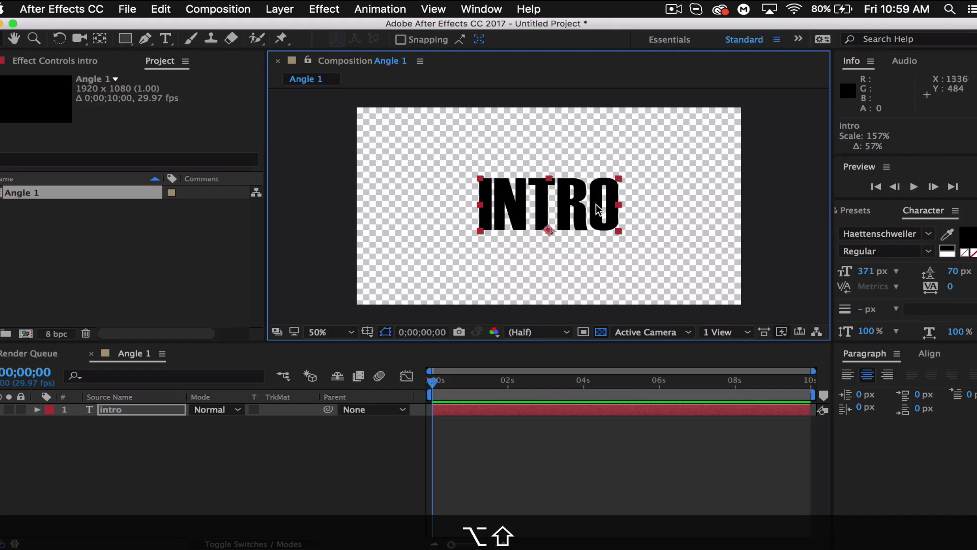
left_click_drag(563, 199, 563, 206)
Move the text's anchor point straight up to the middle of the letters and nudge the text up to about 960, 576.
left_click(100, 38)
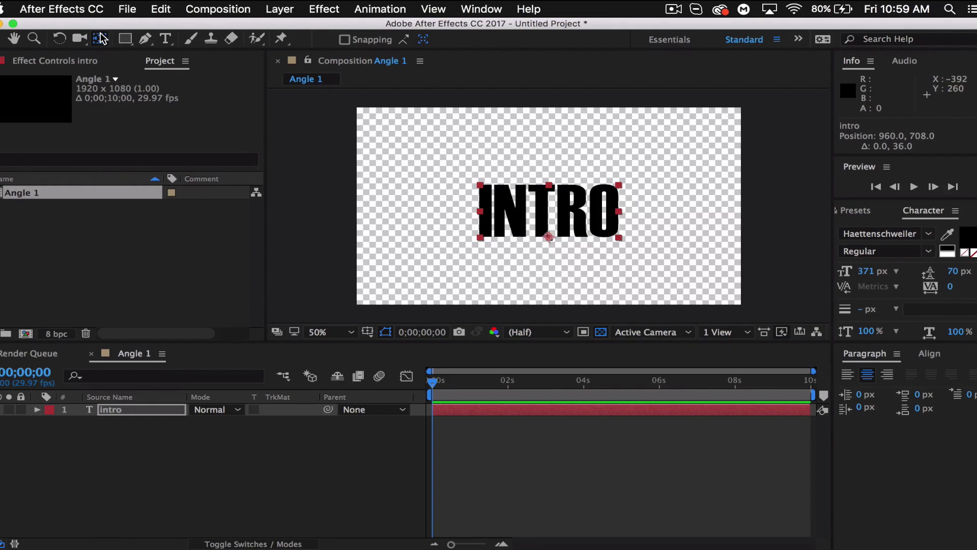
left_click_drag(544, 224, 544, 206)
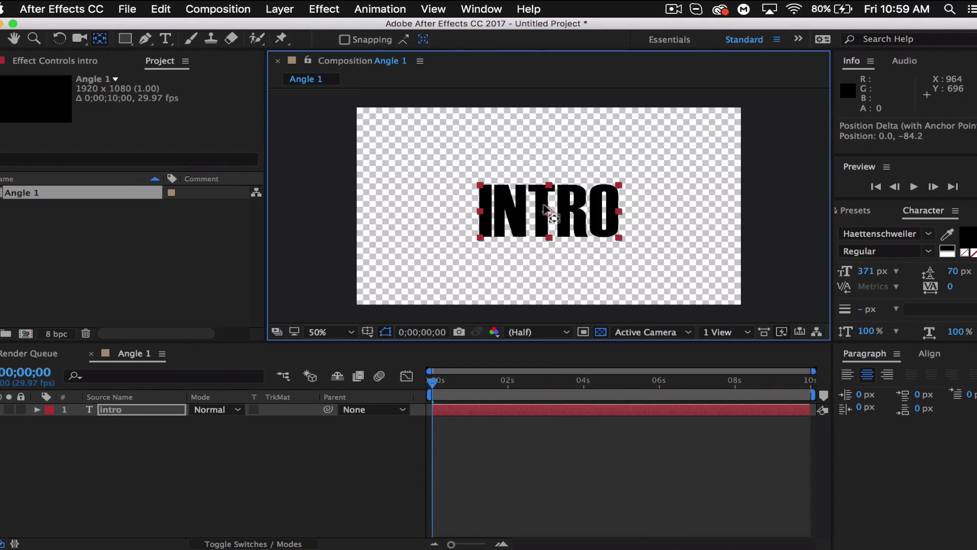
key("v")
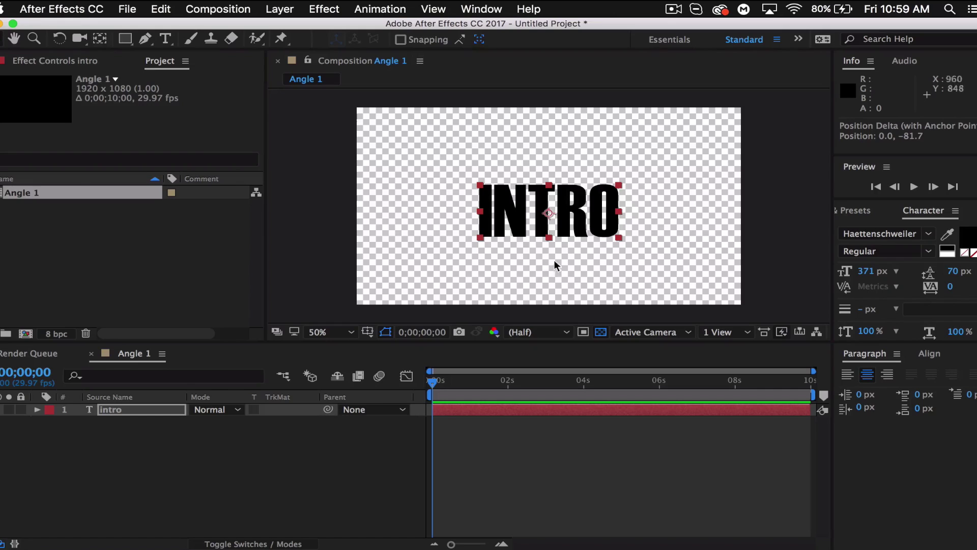
left_click_drag(576, 212, 577, 212)
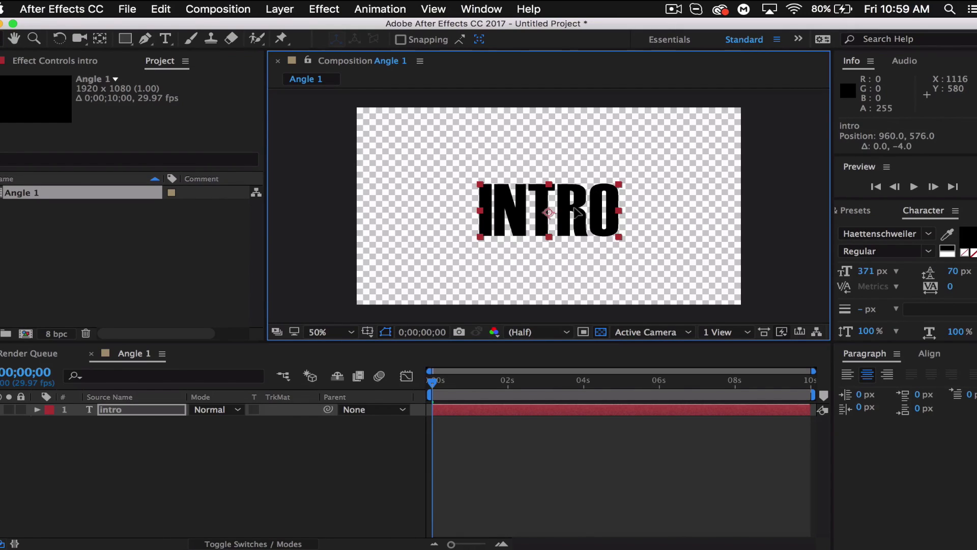
Copy the intro text layer from the Angle 1 composition.
left_click(227, 473)
left_click(117, 410)
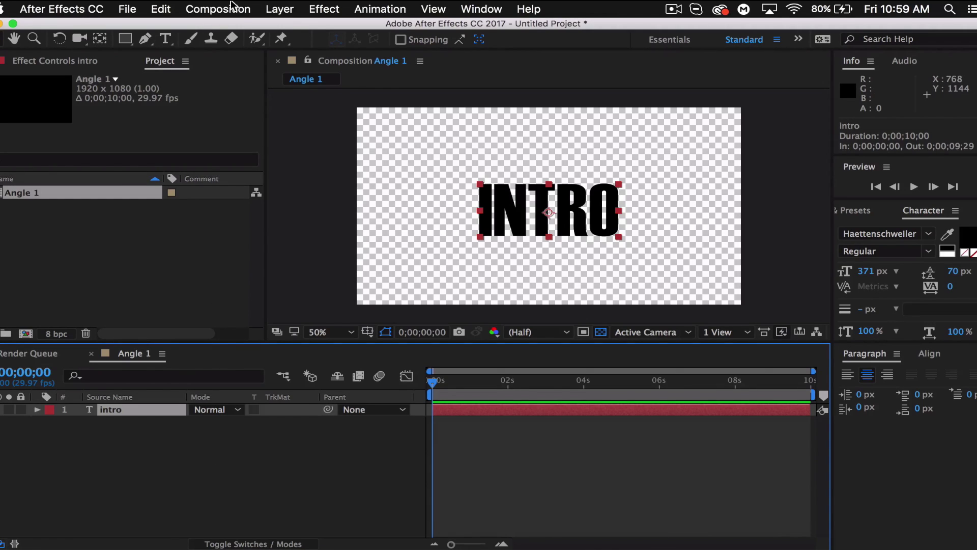
key("super+c")
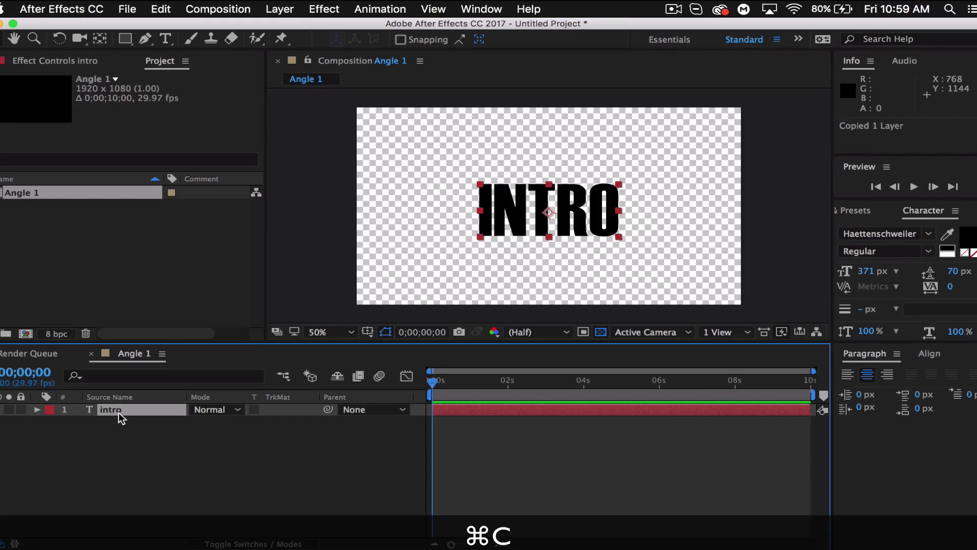
Create a second composition named Angle 2 with the same default settings.
left_click(214, 7)
left_click(219, 44)
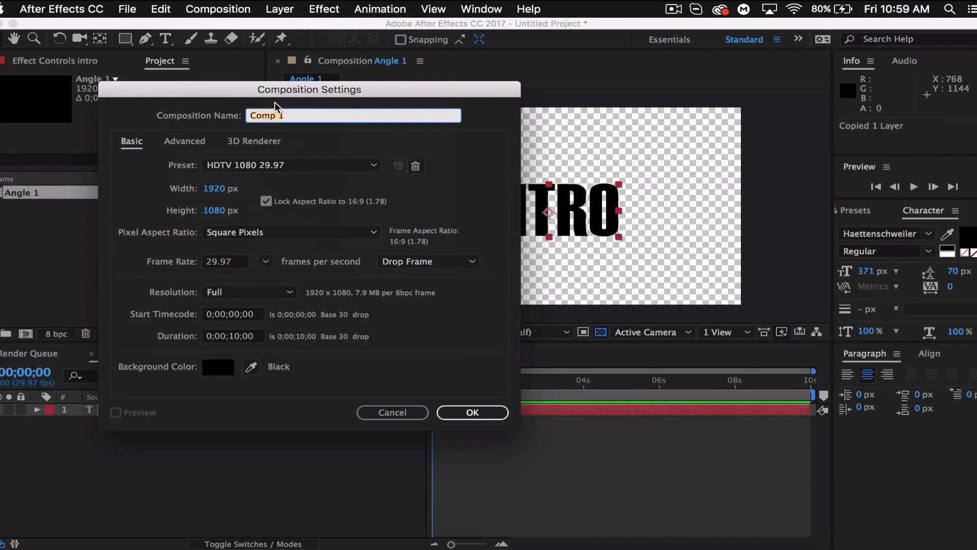
type("Angle 2")
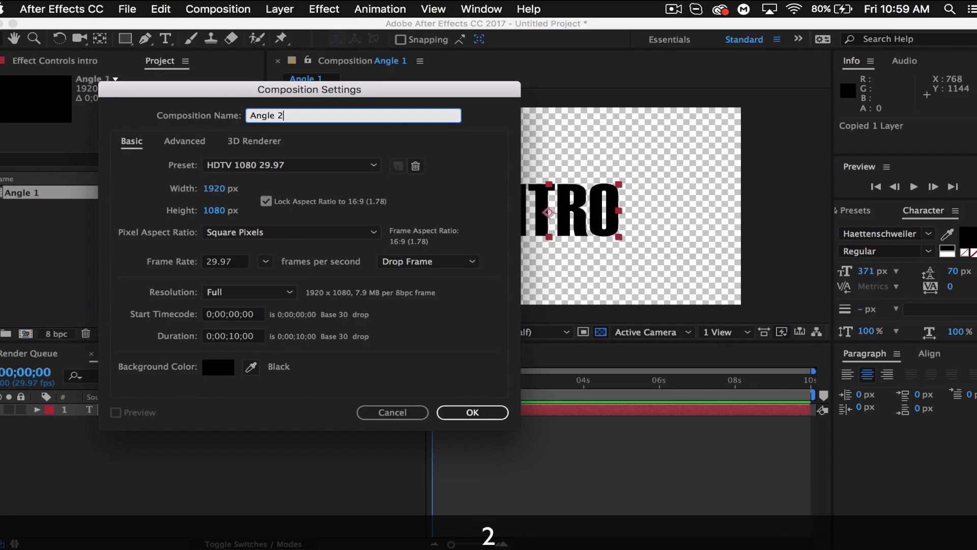
left_click(484, 413)
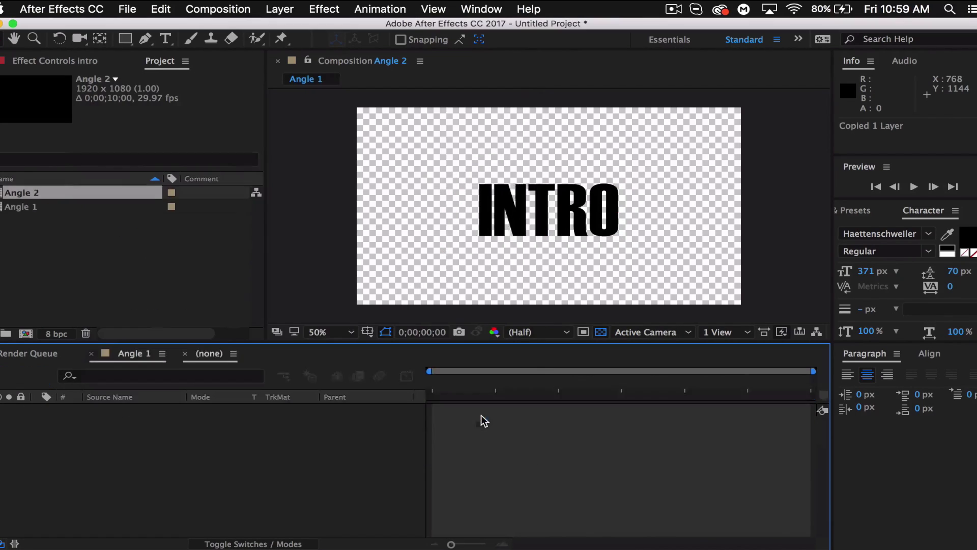
Create a third composition named Angle 3 with the same default settings.
left_click(217, 9)
left_click(229, 27)
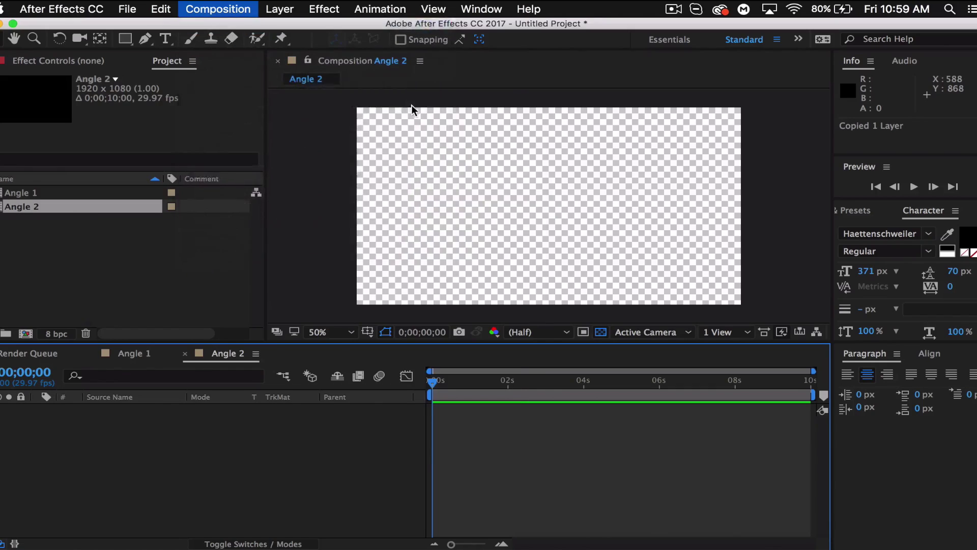
type("Angle 3")
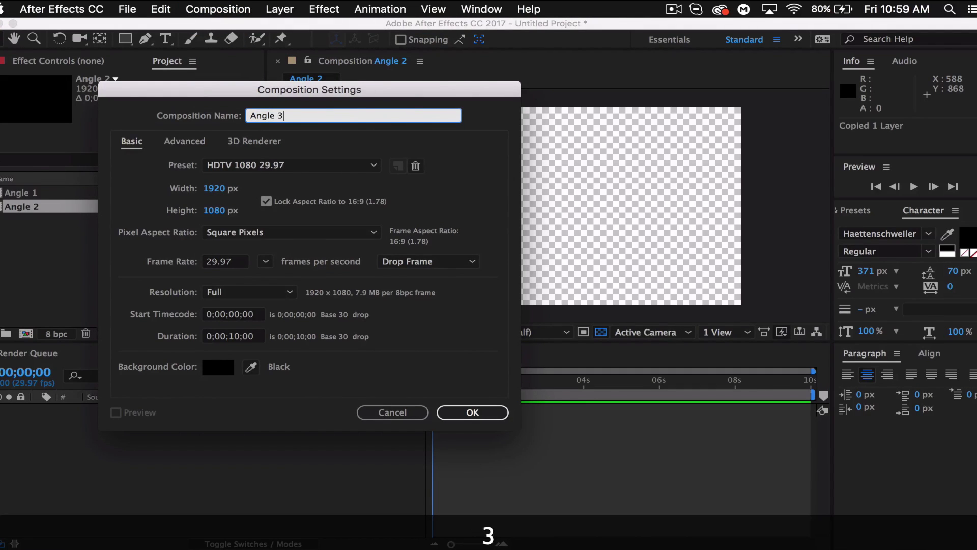
left_click(473, 411)
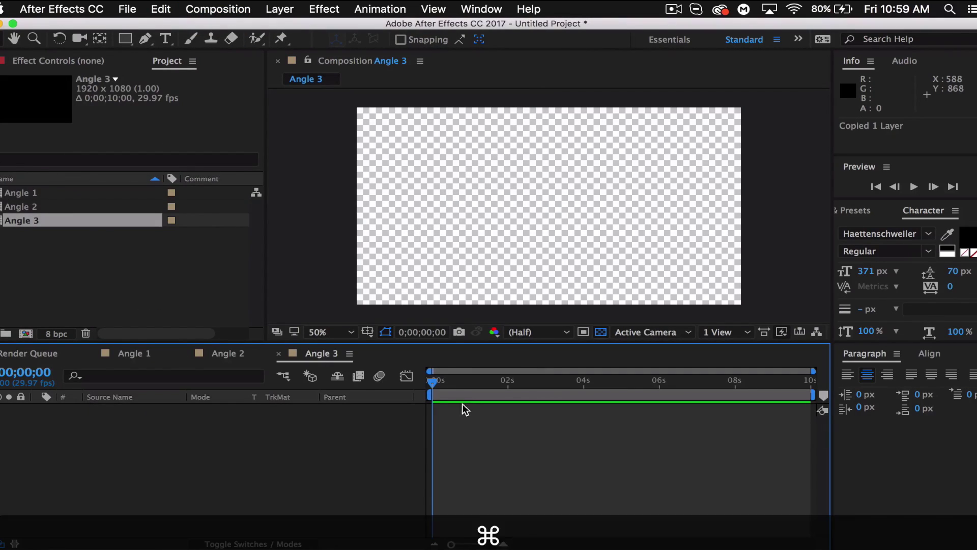
Paste the copied intro text layer into the Angle 3 and Angle 2 compositions.
key("super+v")
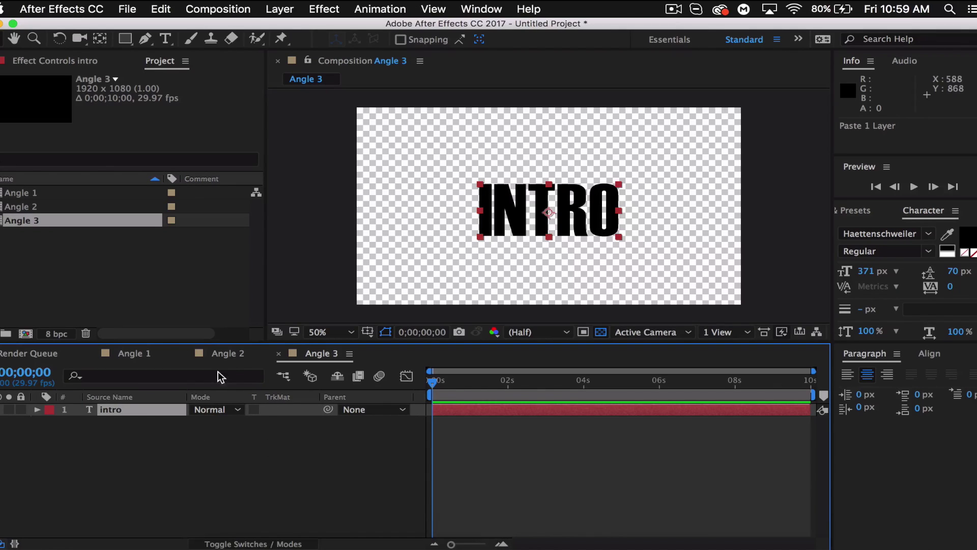
left_click(227, 354)
key("super+v")
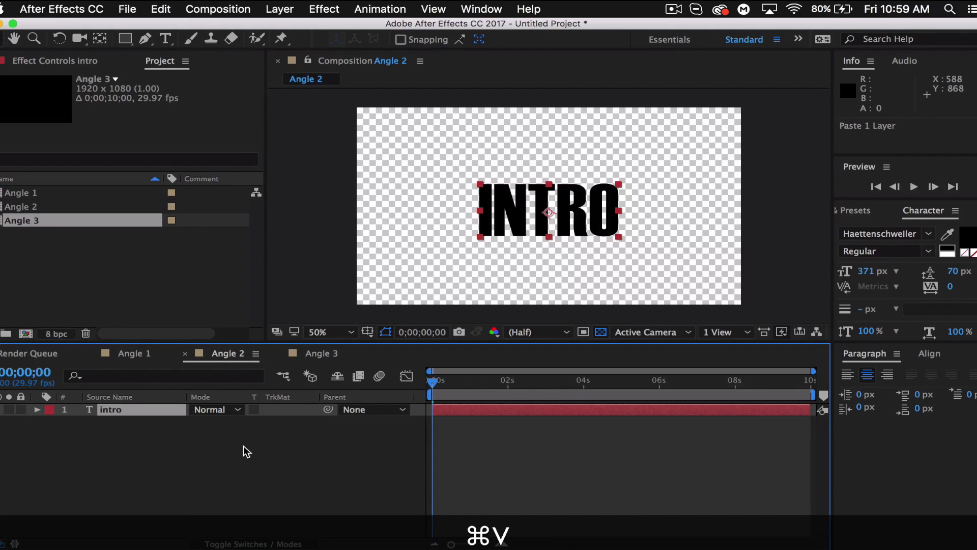
Add a black 1920 x 1080 px solid layer above the text in the Angle 1 composition.
left_click(130, 353)
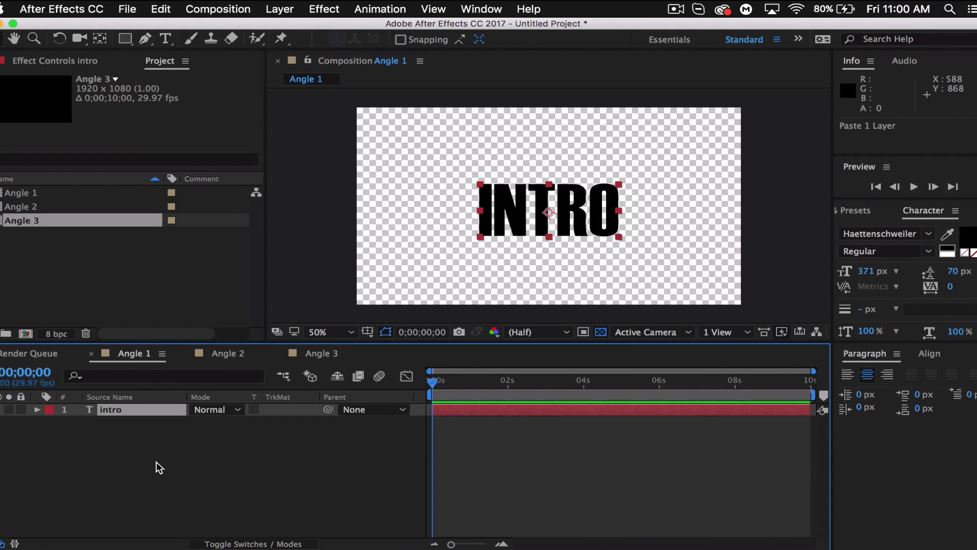
left_click(278, 8)
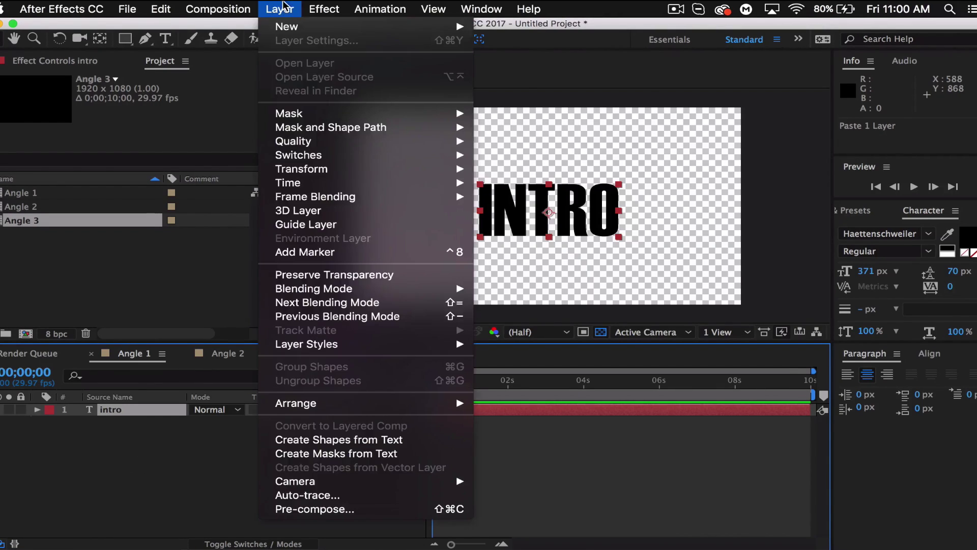
mouse_move(330, 33)
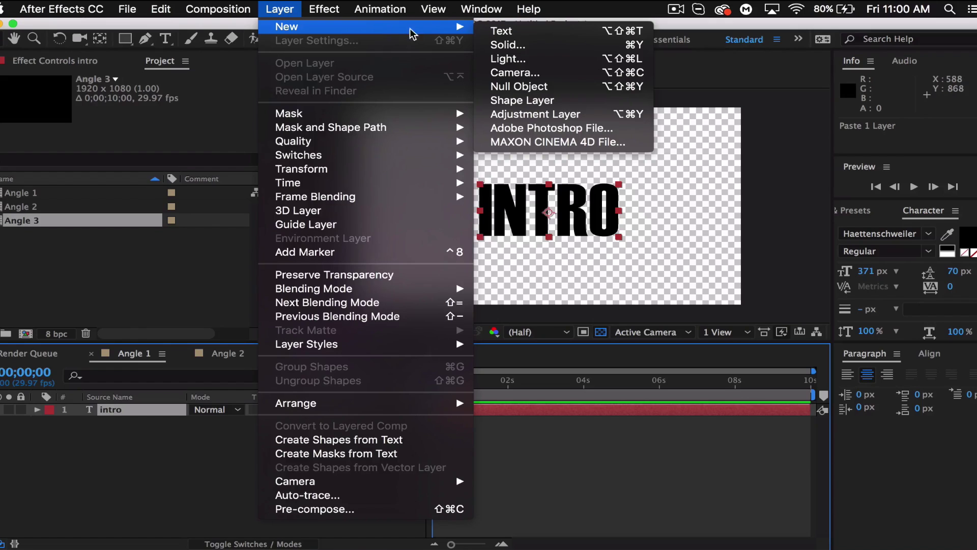
left_click(532, 45)
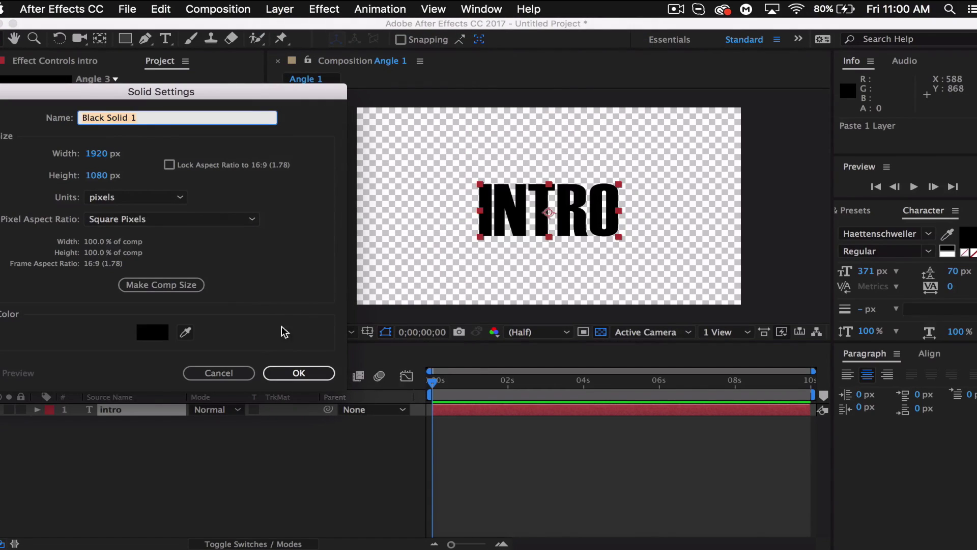
left_click(307, 375)
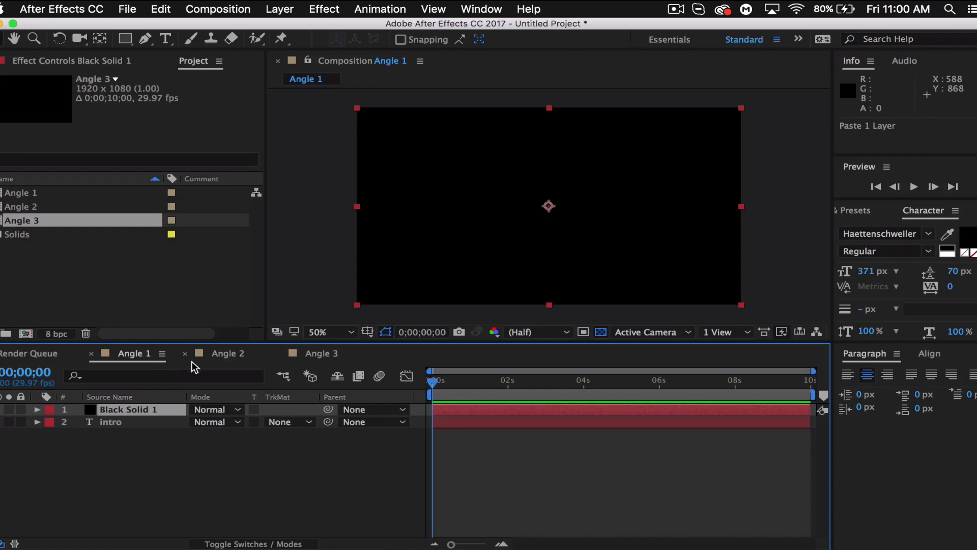
Apply the Video Copilot Saber effect to the black solid in Angle 1.
left_click(324, 8)
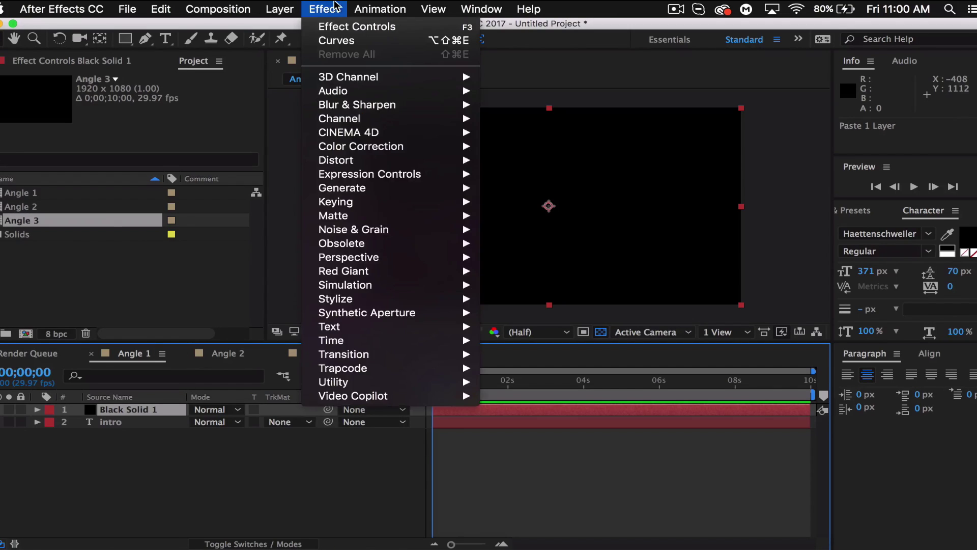
mouse_move(402, 399)
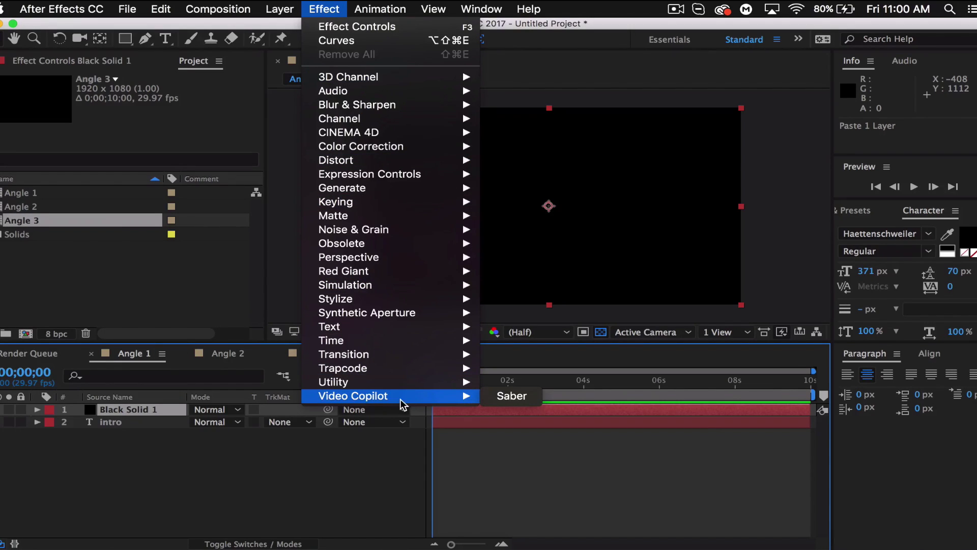
left_click(518, 396)
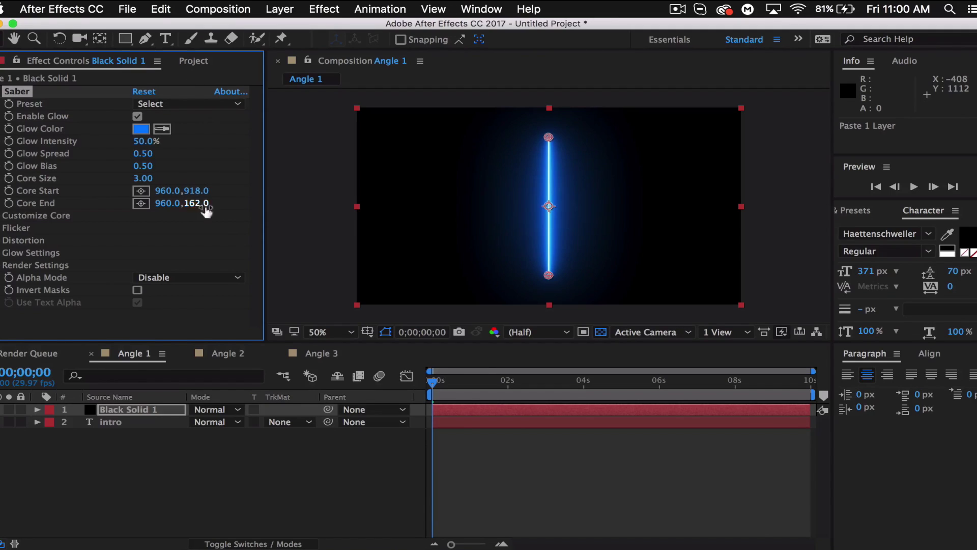
Set the Saber core type to Text Layer and choose the intro text layer as its source.
left_click(1, 219)
scroll(1, 222, "down", 2)
left_click(153, 186)
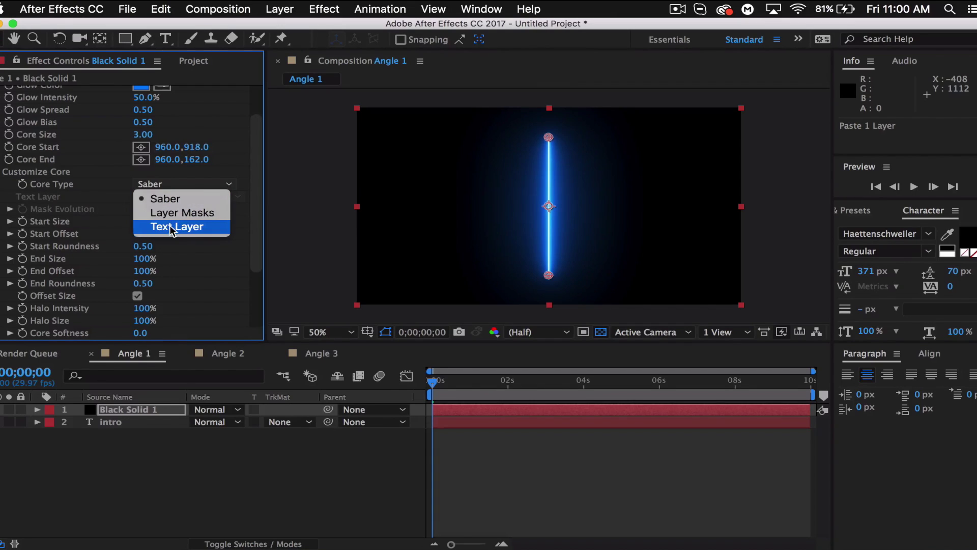
left_click(169, 226)
left_click(179, 198)
left_click(184, 250)
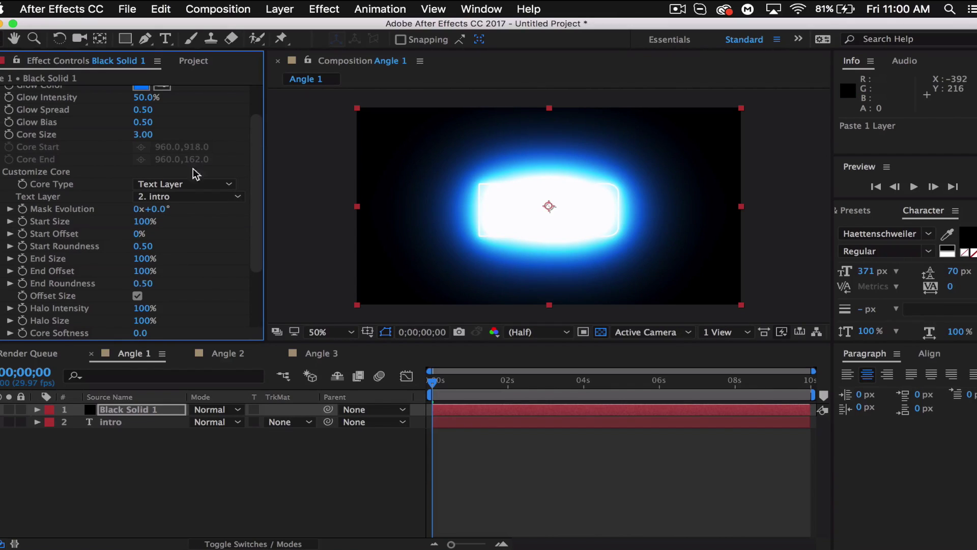
Apply the Arc Reactor preset to the Saber effect on the black solid in Angle 1.
left_click_drag(255, 133, 267, 103)
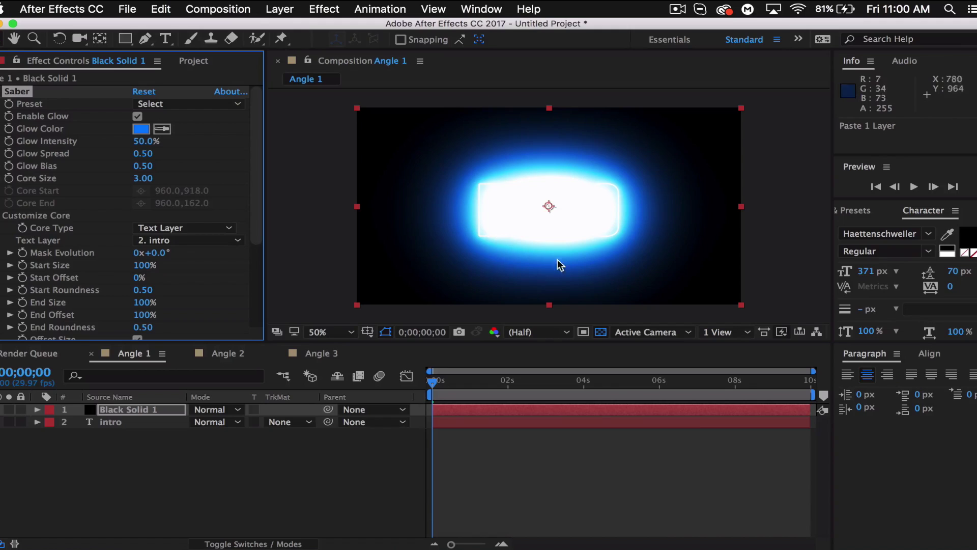
left_click(222, 106)
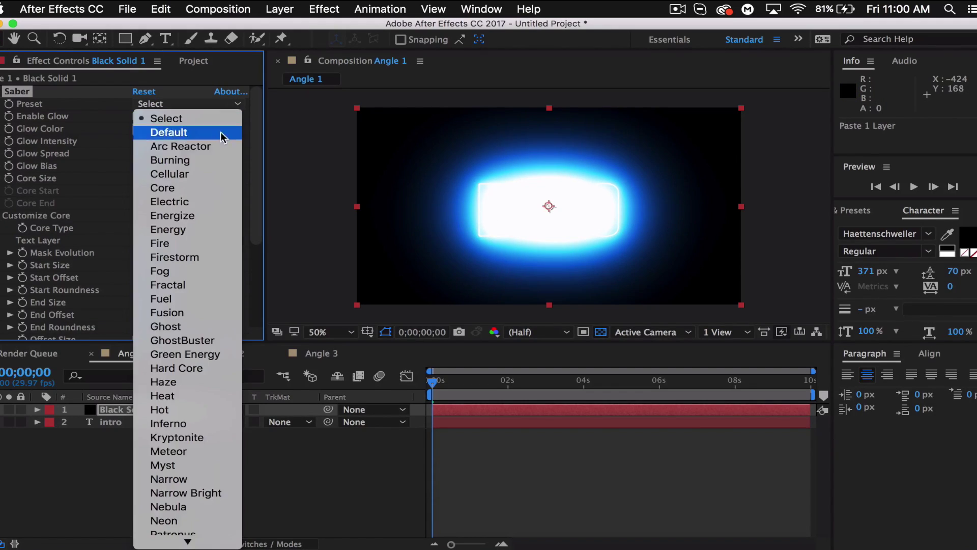
left_click(203, 146)
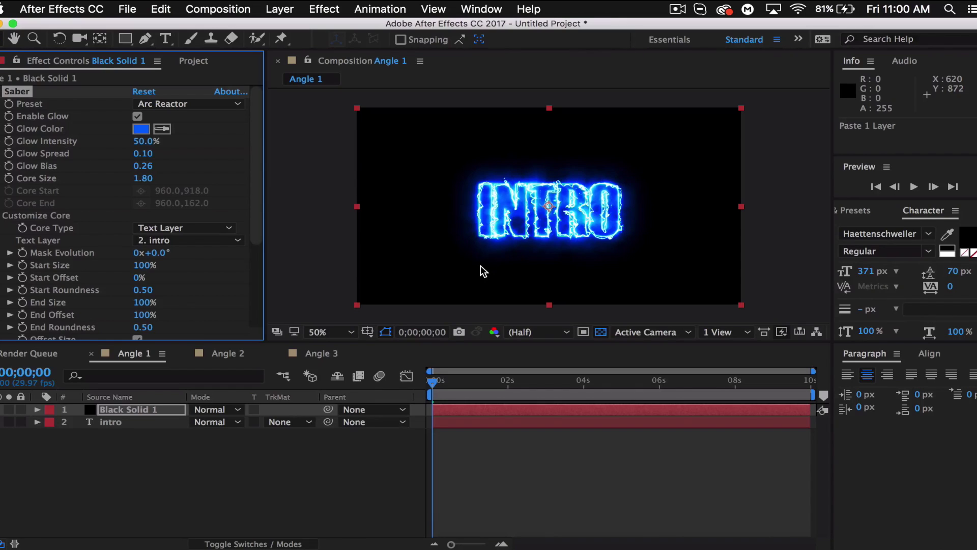
Scale the intro text layer in Angle 1 up to about 625% so it extends beyond the frame.
left_click(110, 423)
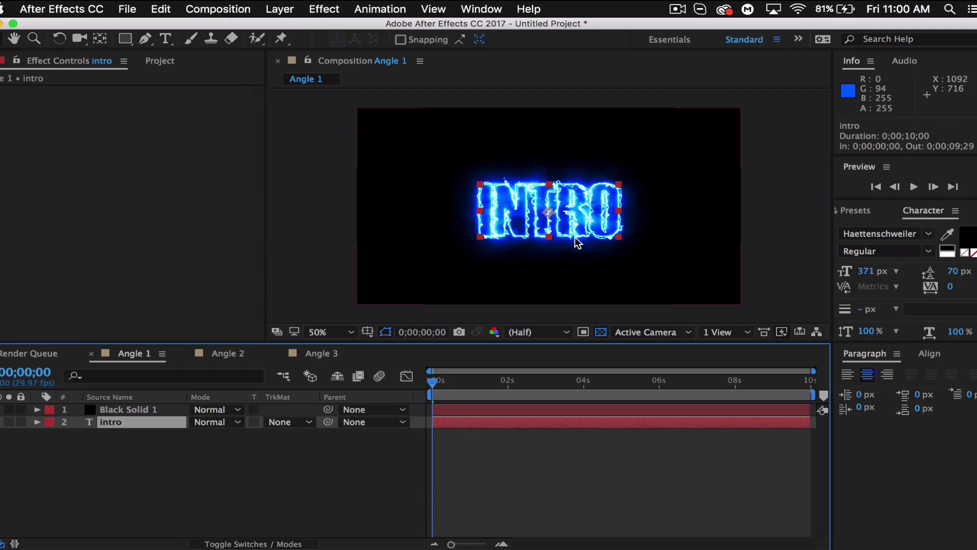
key("super+minus")
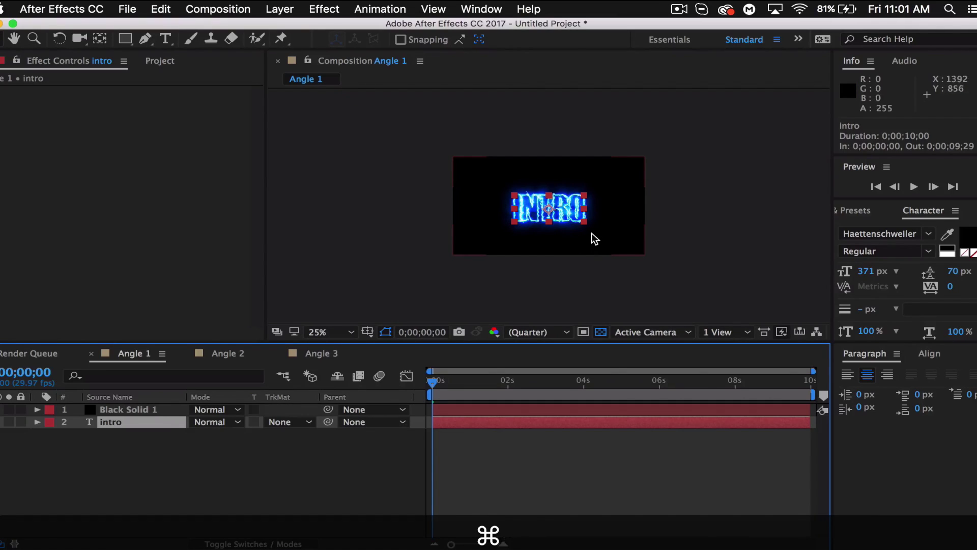
left_click_drag(585, 222, 690, 284)
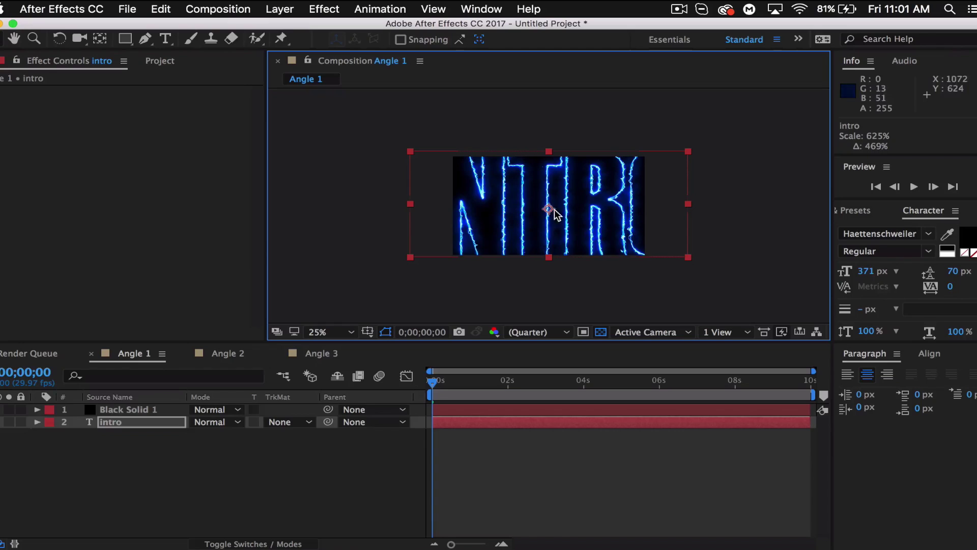
Rotate the Angle 1 intro text slightly counterclockwise and move it to about position 1616, 392 to frame its first letters.
left_click(59, 39)
left_click_drag(618, 217, 607, 196)
key("v")
left_click_drag(489, 221, 555, 202)
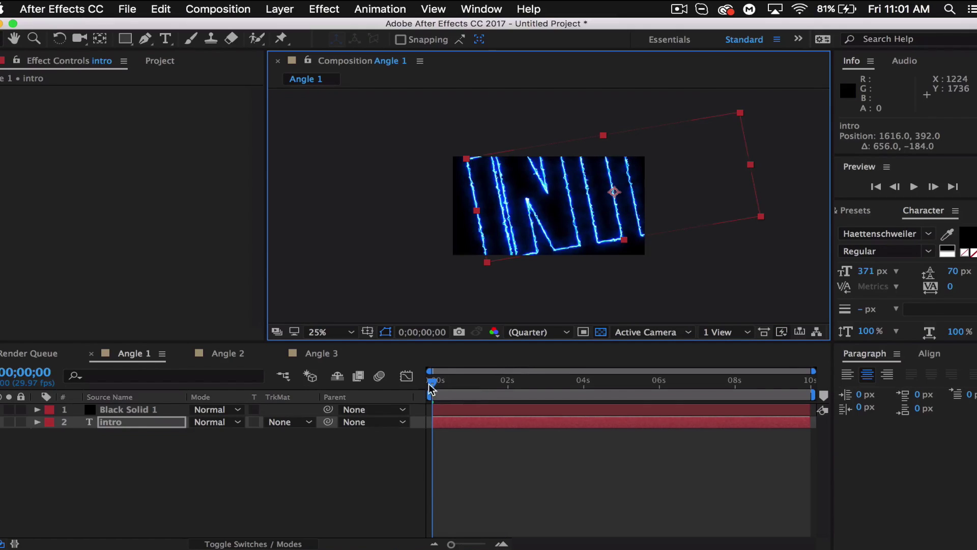
Keyframe the black solid's Saber Start Offset at 100% at the beginning and 0% at 0;00;05;29.
left_click(126, 410)
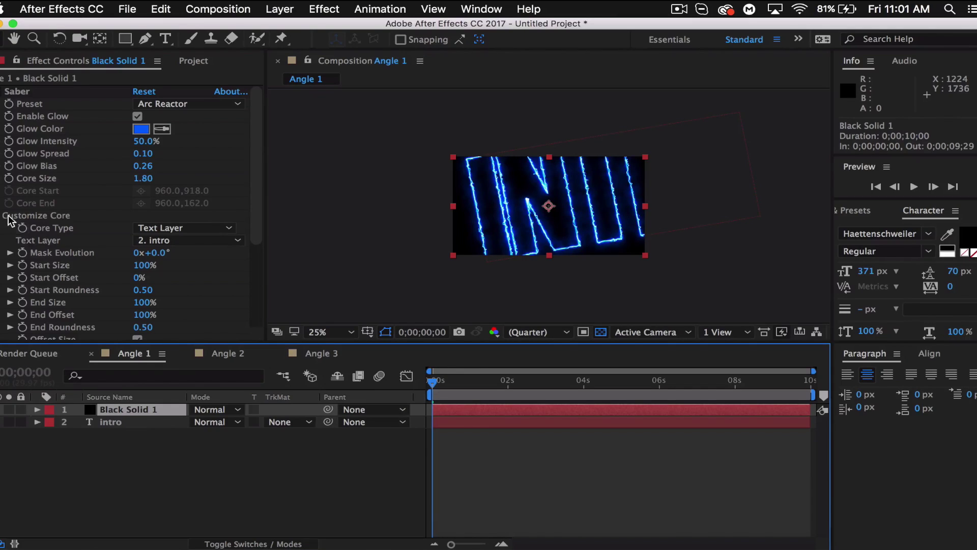
left_click(21, 279)
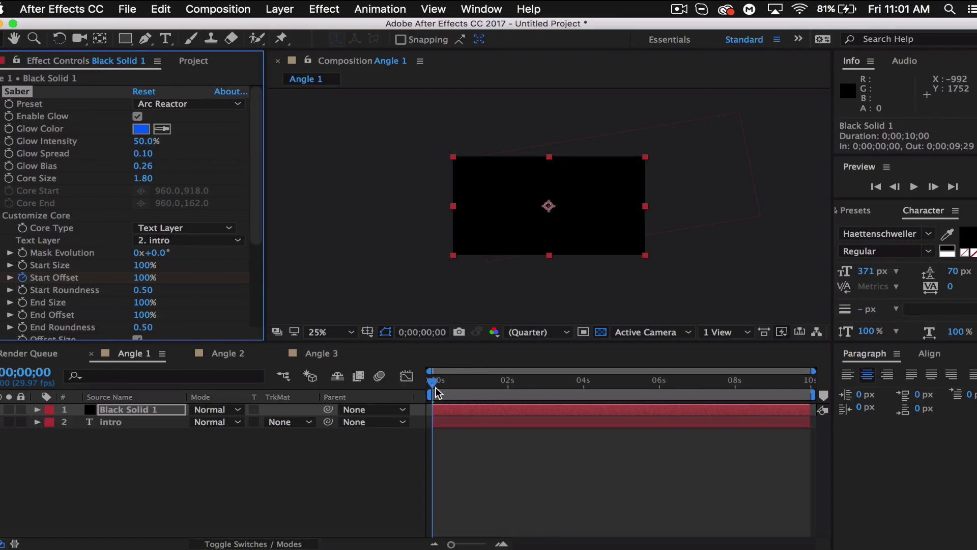
left_click_drag(433, 391, 659, 393)
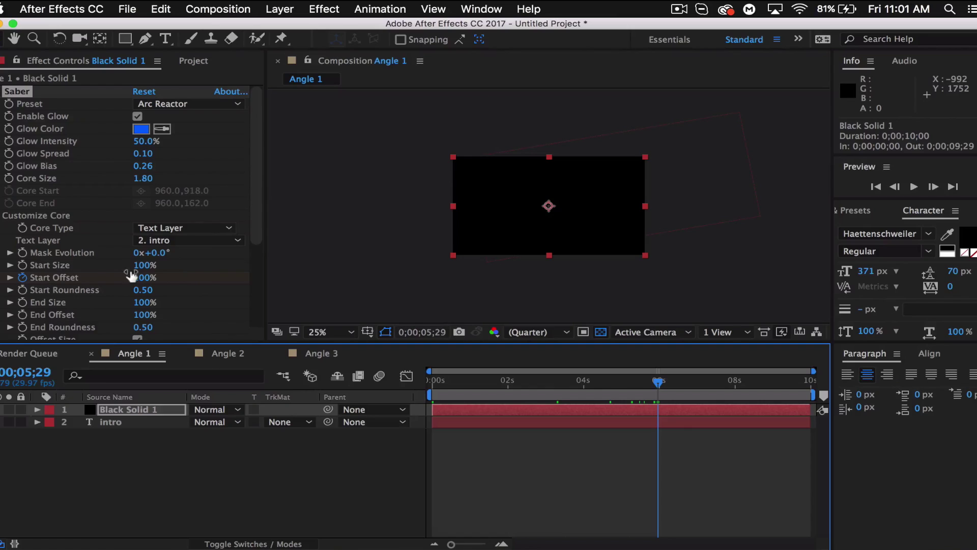
left_click_drag(138, 277, 8, 294)
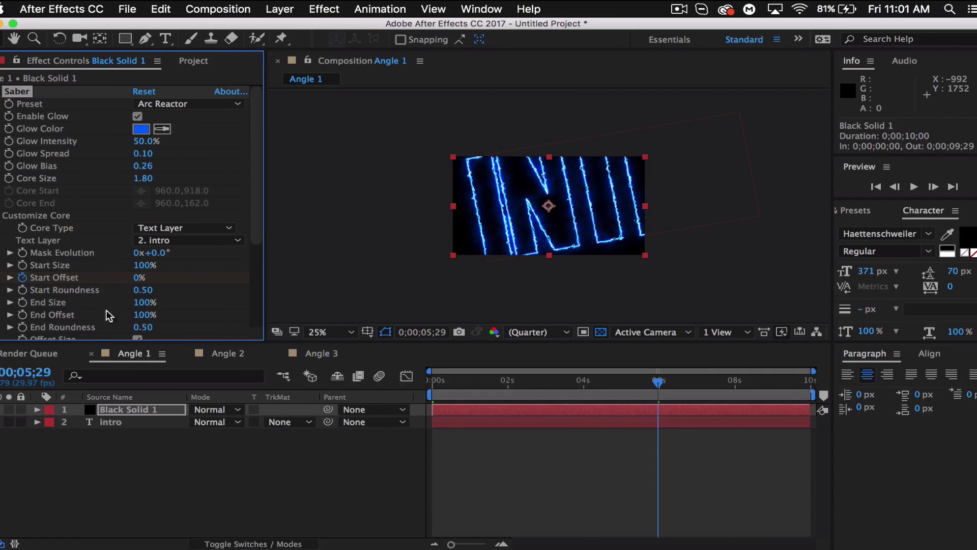
Apply Easy Ease to both Start Offset keyframes of the Saber effect on the black solid.
left_click(37, 410)
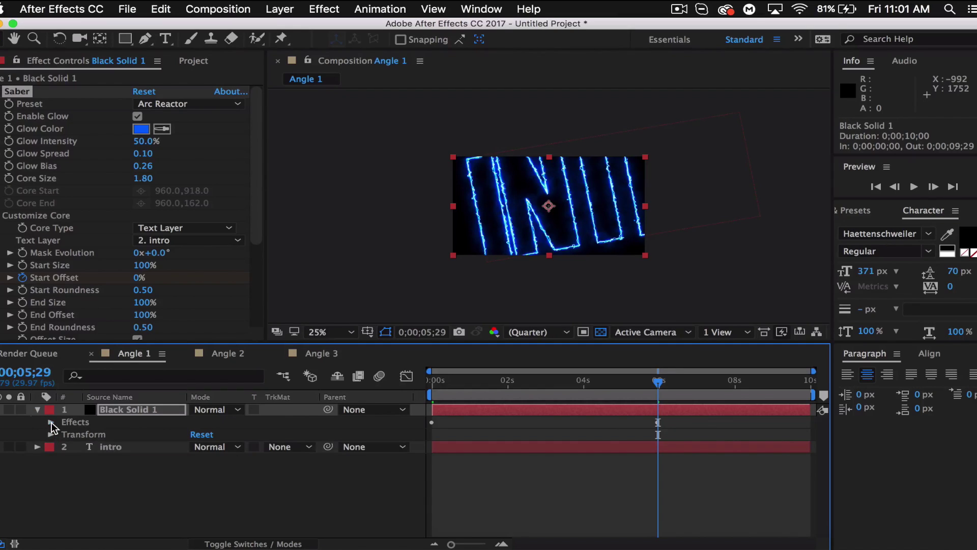
left_click(51, 423)
left_click(65, 435)
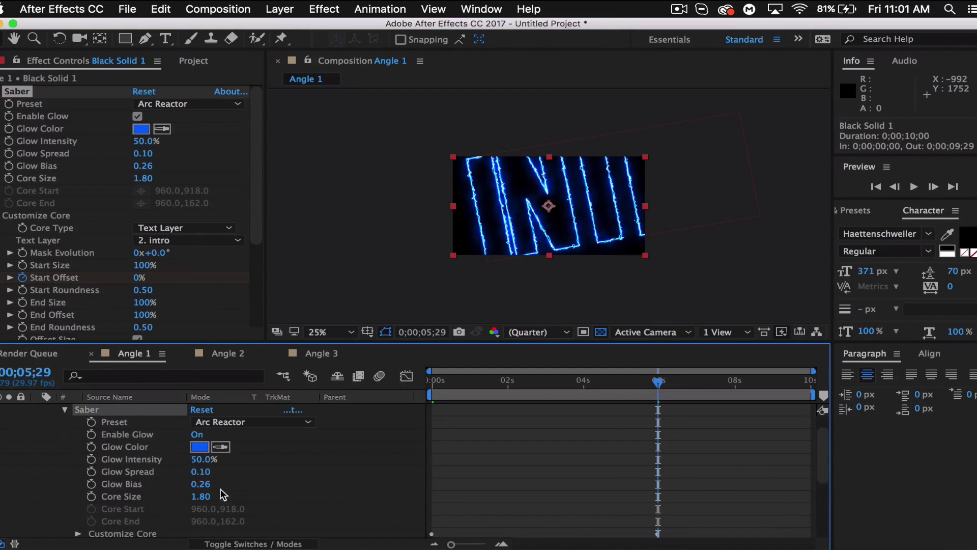
scroll(244, 500, "down", 1)
left_click(77, 524)
scroll(432, 496, "down", 4)
left_click_drag(687, 495, 423, 435)
right_click(432, 460)
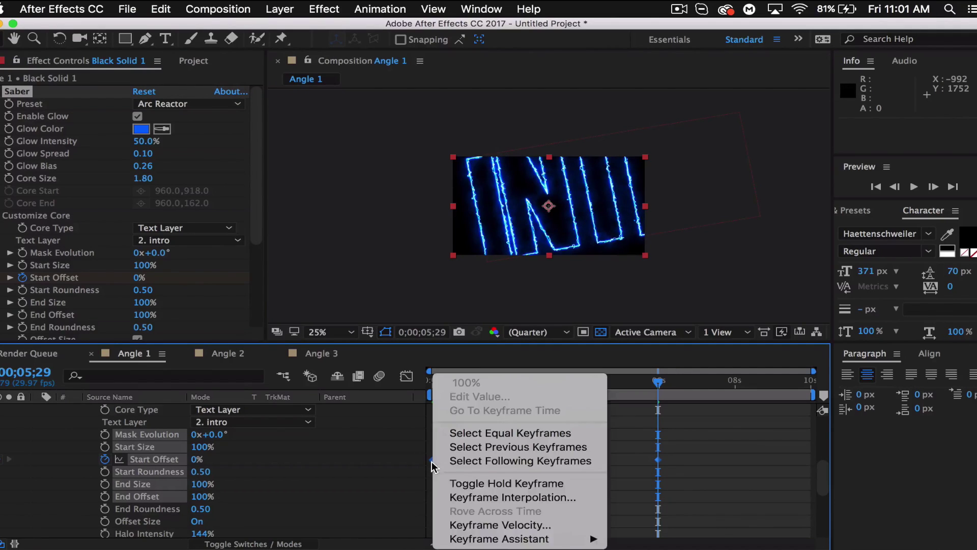
mouse_move(603, 538)
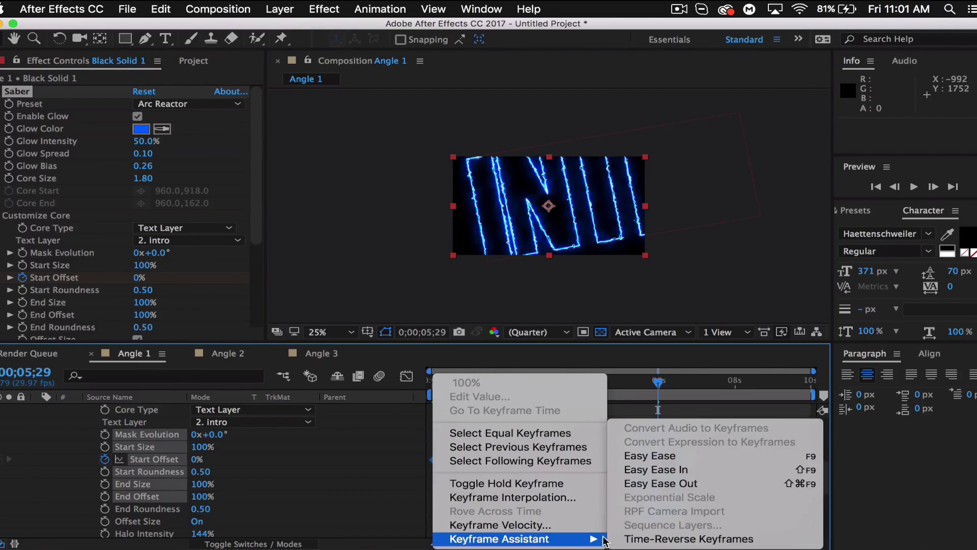
left_click(672, 456)
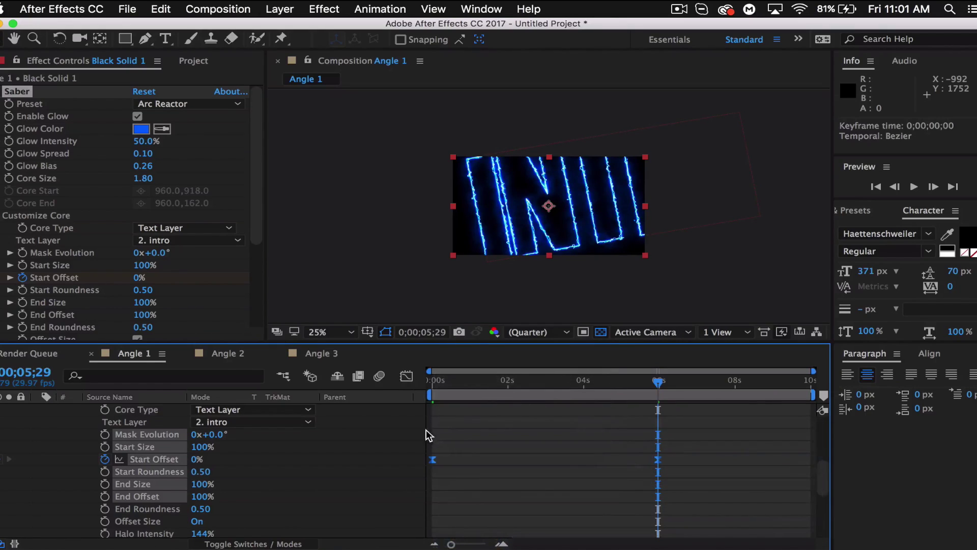
Lengthen the last Start Offset keyframe's incoming ease in the speed graph so the peak comes earlier, and scrub through the animation.
left_click(408, 377)
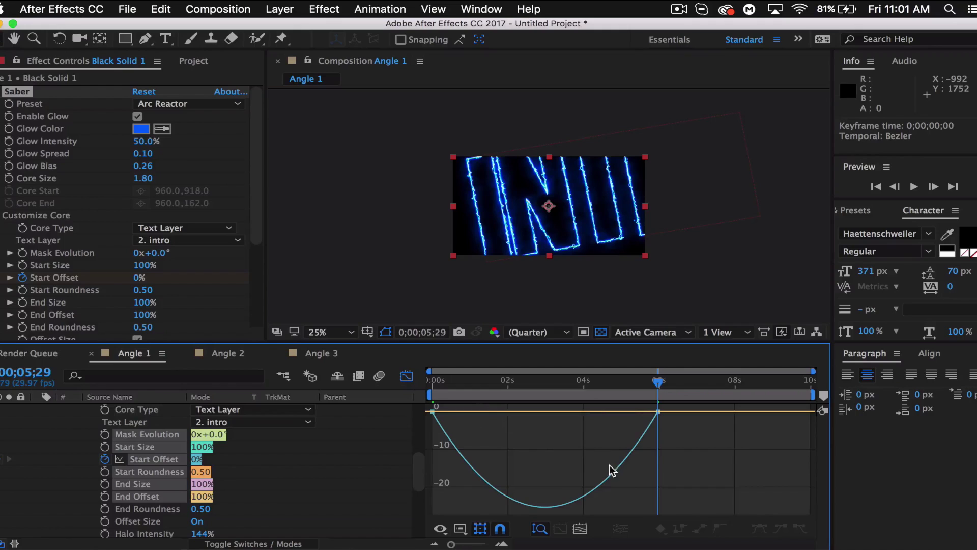
left_click(629, 412)
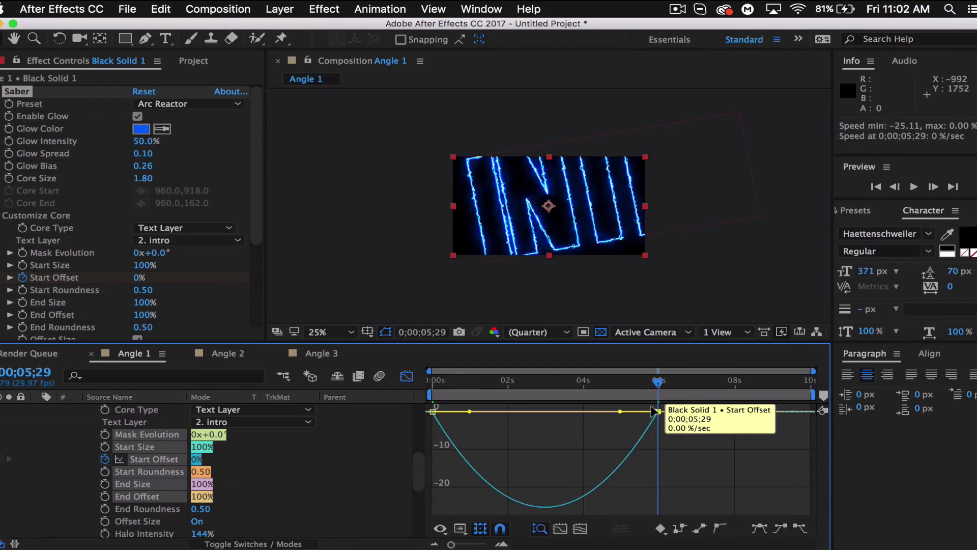
left_click_drag(619, 411, 600, 412)
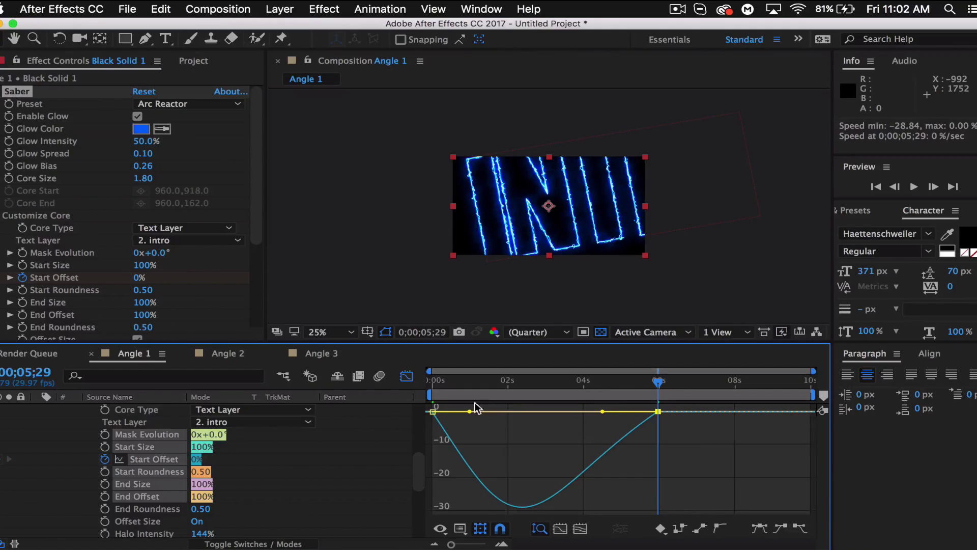
left_click(410, 378)
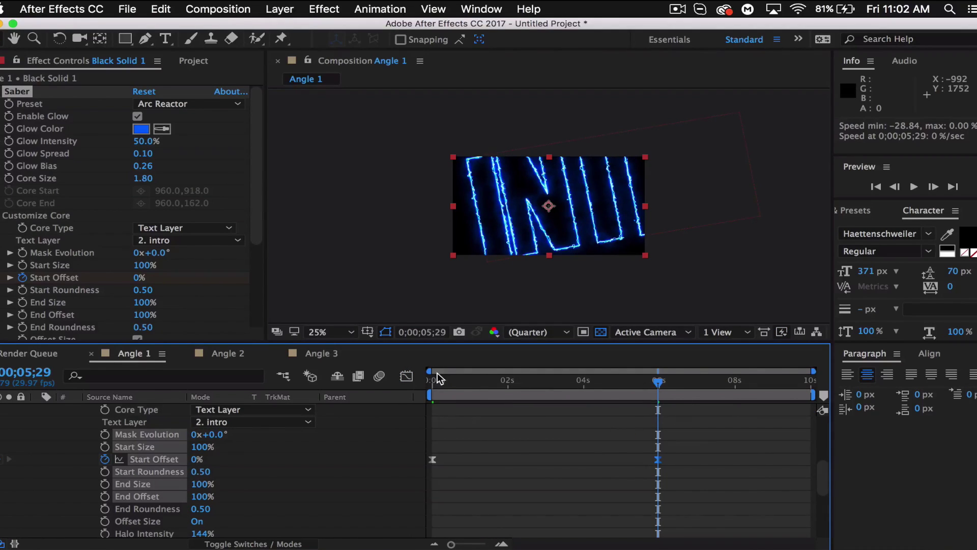
left_click_drag(430, 379, 652, 395)
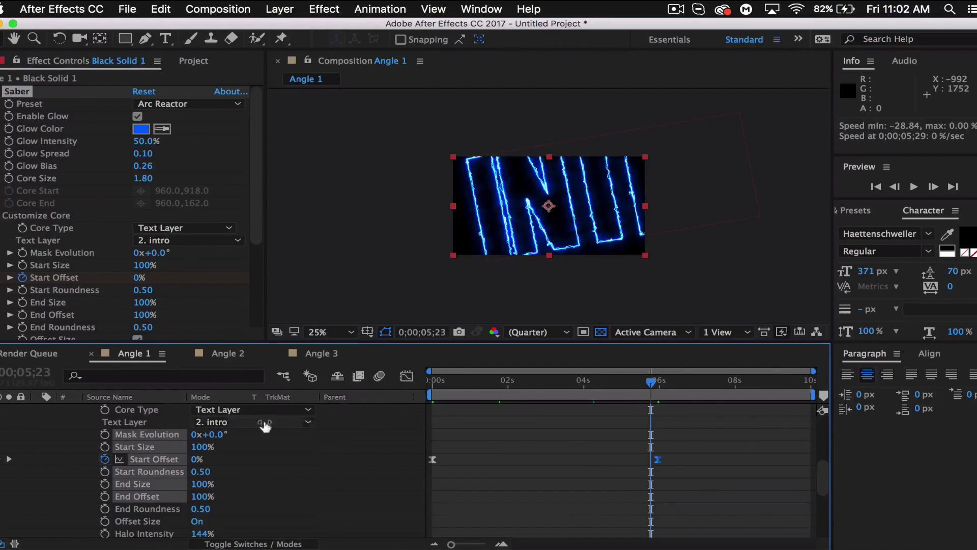
Collapse the Saber effect properties and the black solid layer in the Angle 1 timeline.
scroll(281, 460, "up", 6)
scroll(51, 424, "up", 1)
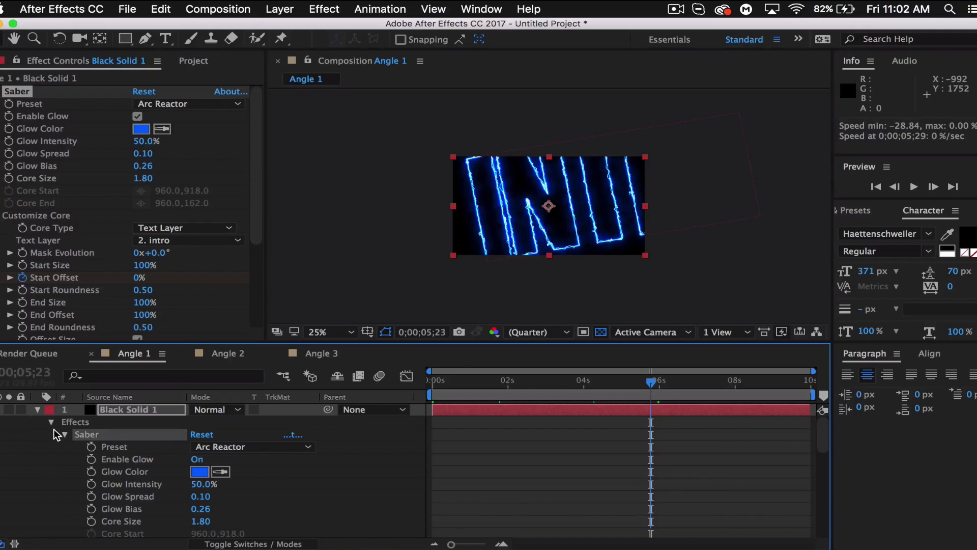
left_click(63, 434)
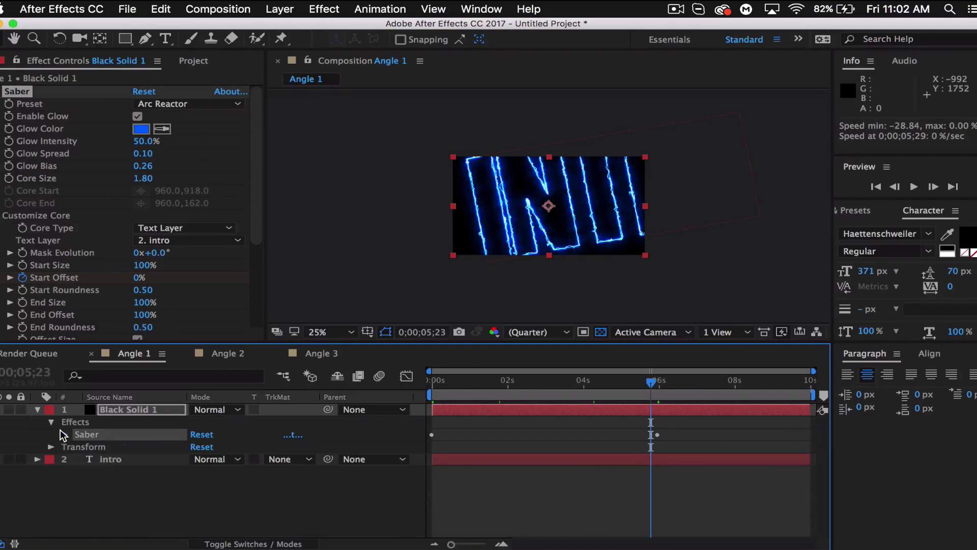
left_click(51, 422)
left_click(37, 410)
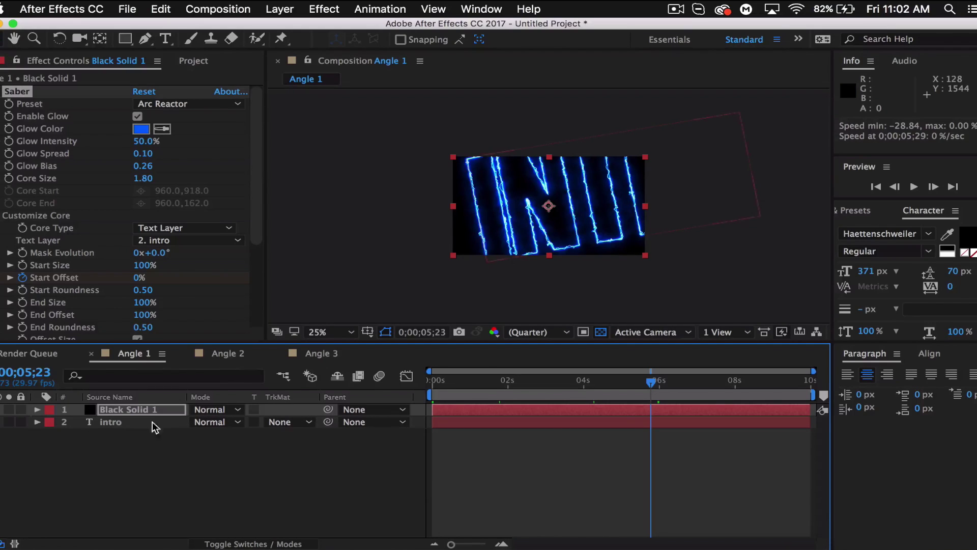
Copy the black solid with its Saber effect into Angle 2 and set its Saber text layer to the intro layer.
left_click(124, 410)
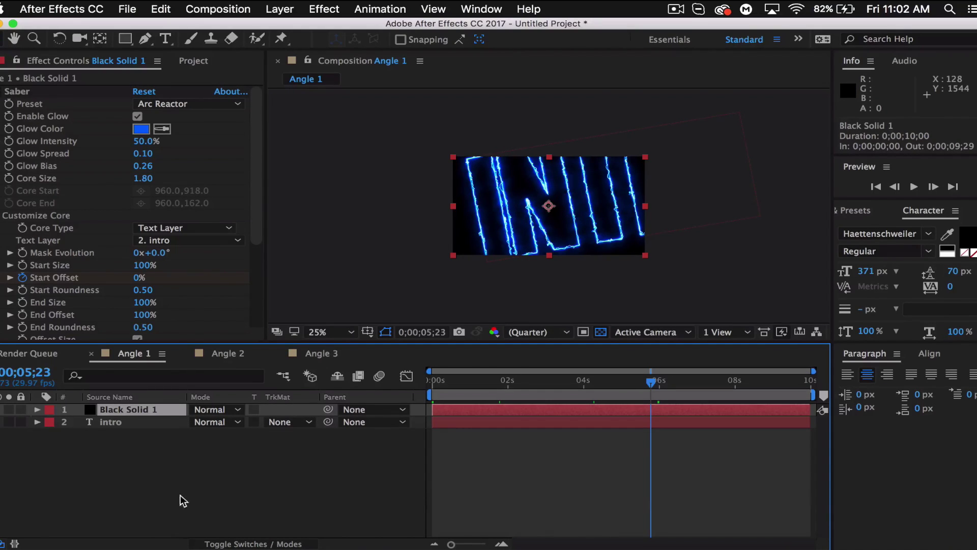
key("super+c")
left_click(225, 355)
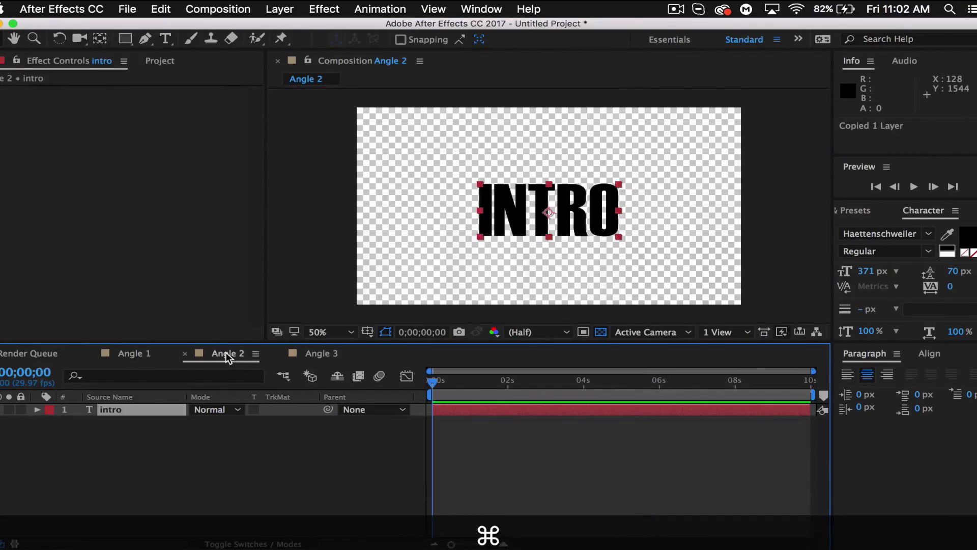
key("super+v")
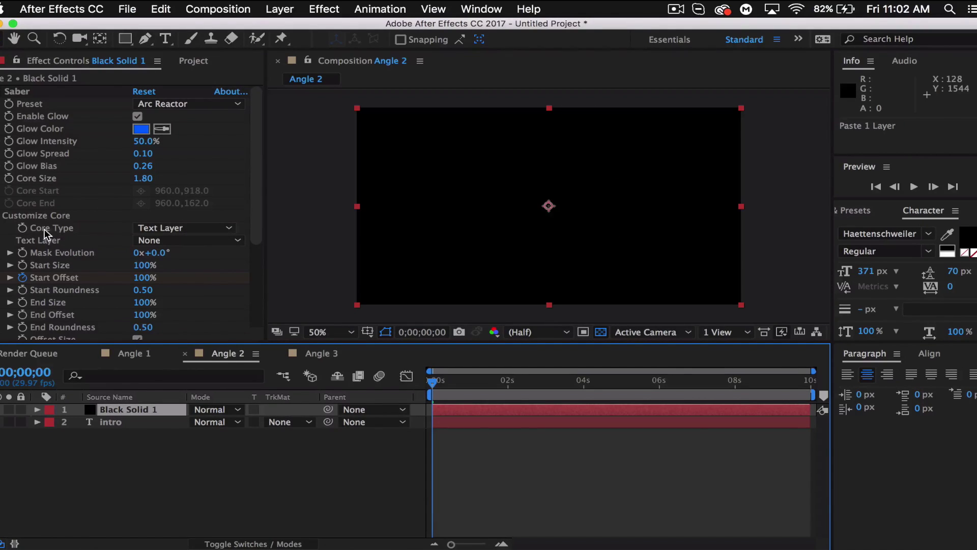
left_click(199, 246)
left_click(173, 293)
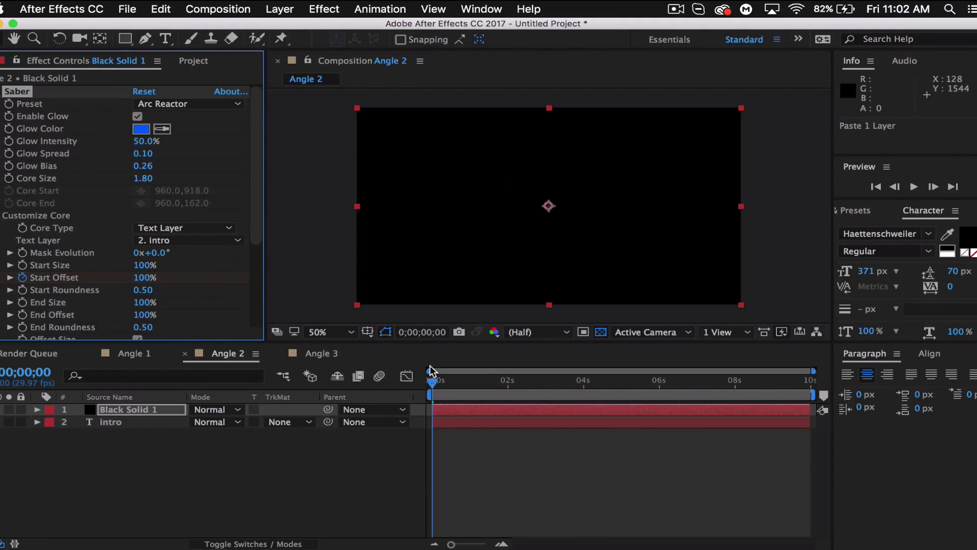
Scale the intro text layer in Angle 2 up to about 598%, viewing it at 0;00;05;28.
left_click_drag(432, 388, 657, 381)
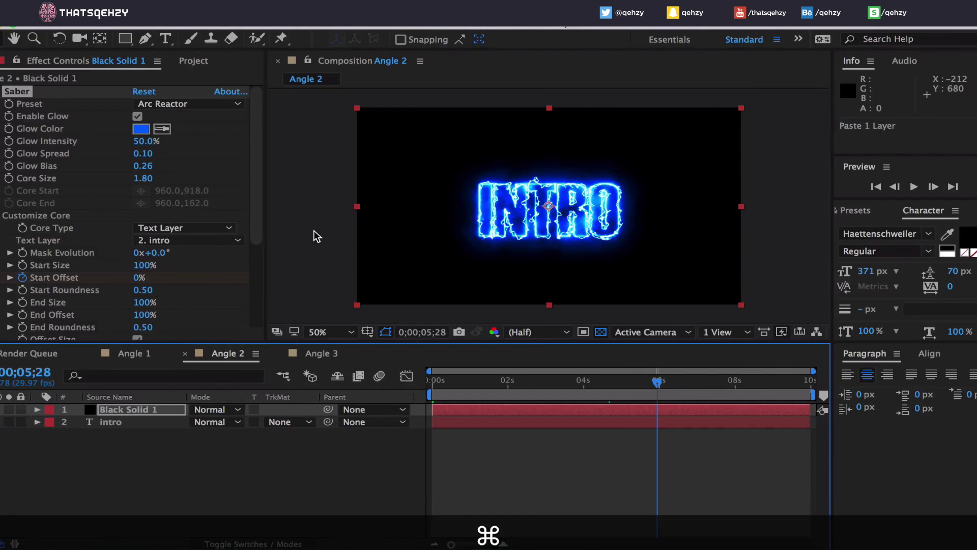
key("super+minus")
left_click(117, 420)
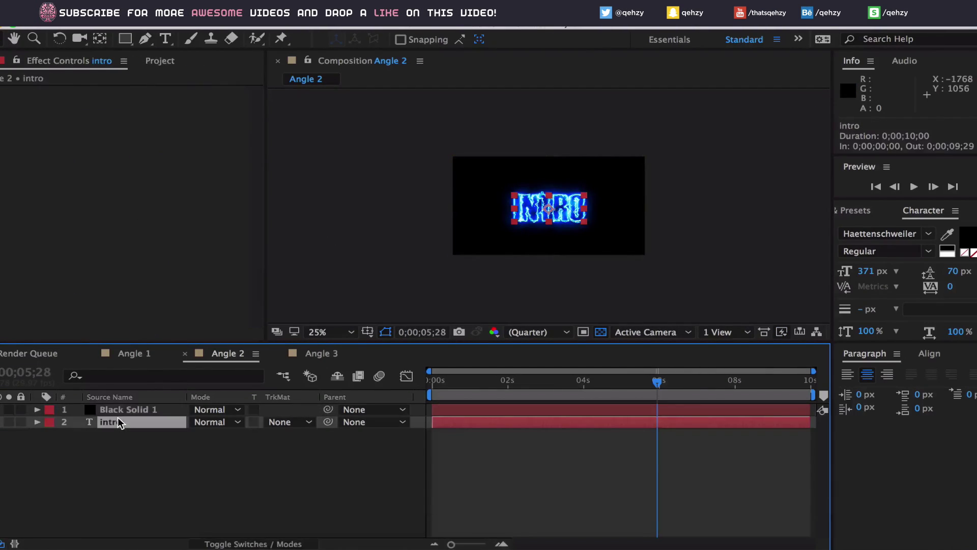
left_click_drag(585, 221, 713, 255)
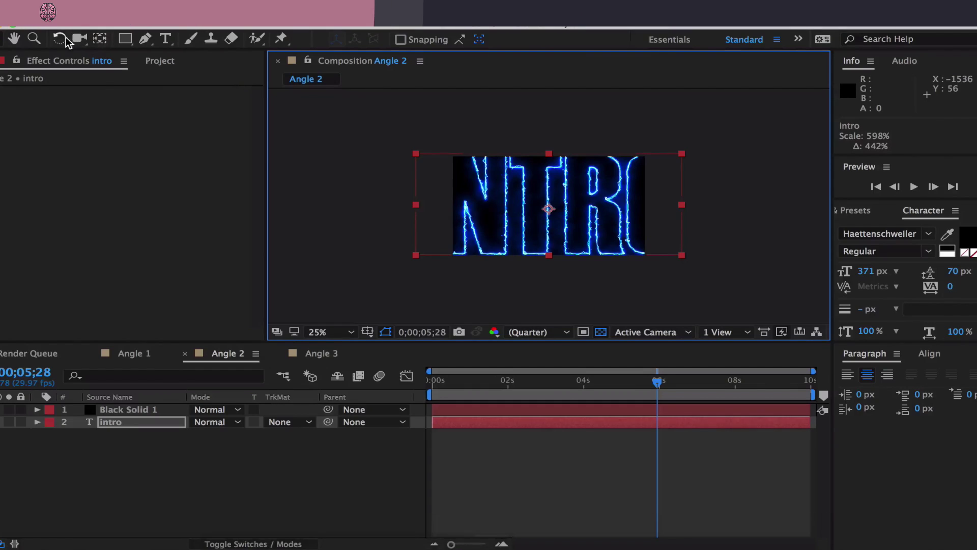
Rotate the Angle 2 intro text slightly clockwise and move it to about position 504, 448 to frame its last letters.
key("w")
left_click_drag(641, 224, 626, 242)
left_click(1, 44)
left_click_drag(591, 210, 527, 183)
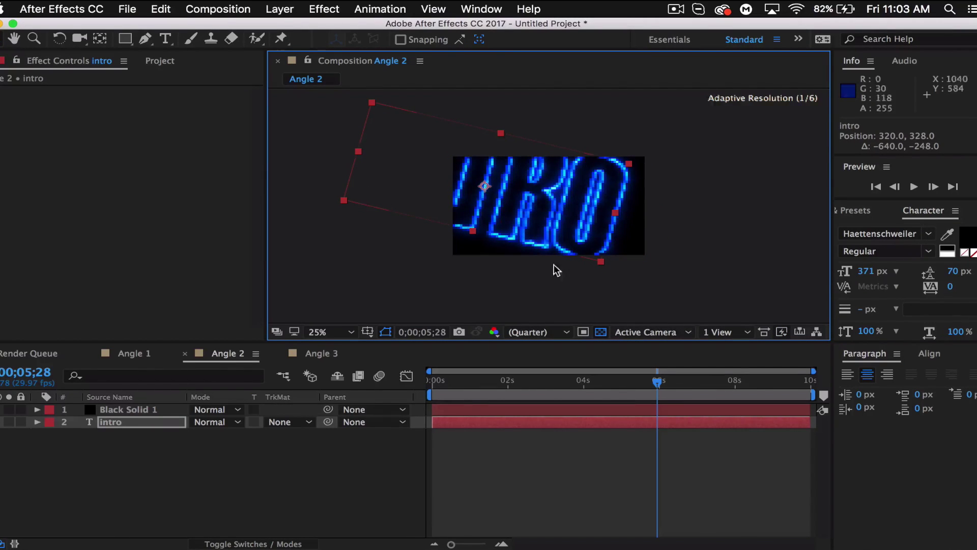
mouse_move(453, 380)
left_mouse_down()
mouse_move(431, 382)
mouse_move(575, 383)
left_mouse_up()
left_click_drag(544, 200, 562, 211)
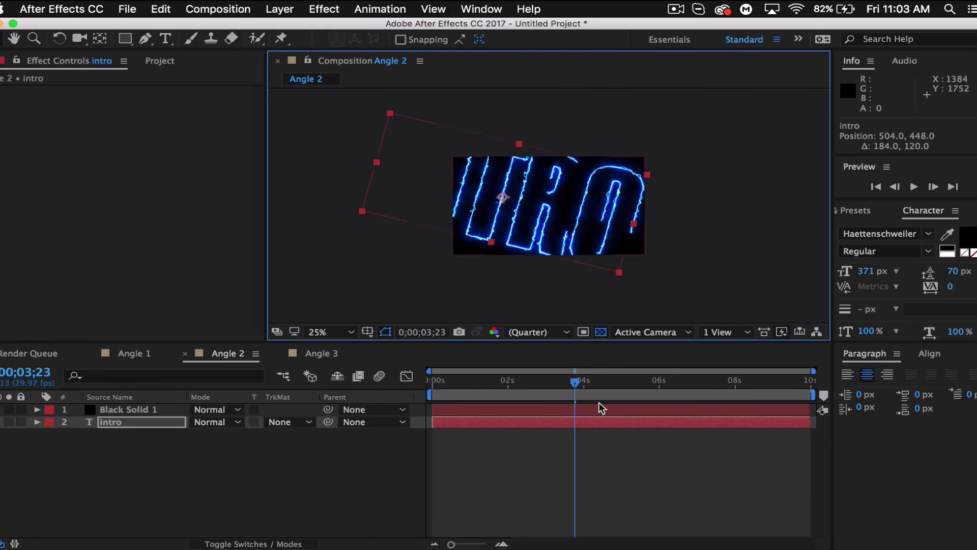
Scrub the Angle 2 animation back to the start and open the Angle 3 composition.
left_click_drag(580, 382, 415, 386)
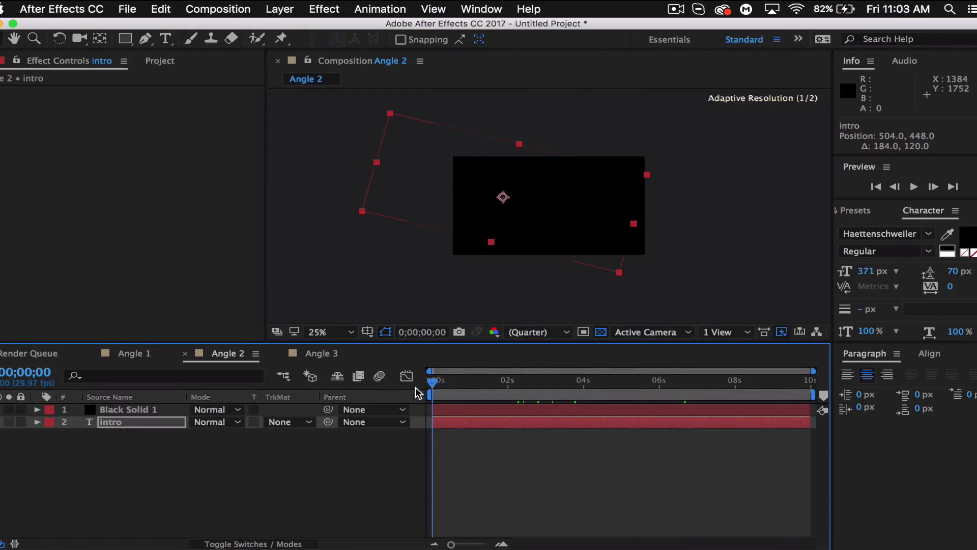
left_click(323, 354)
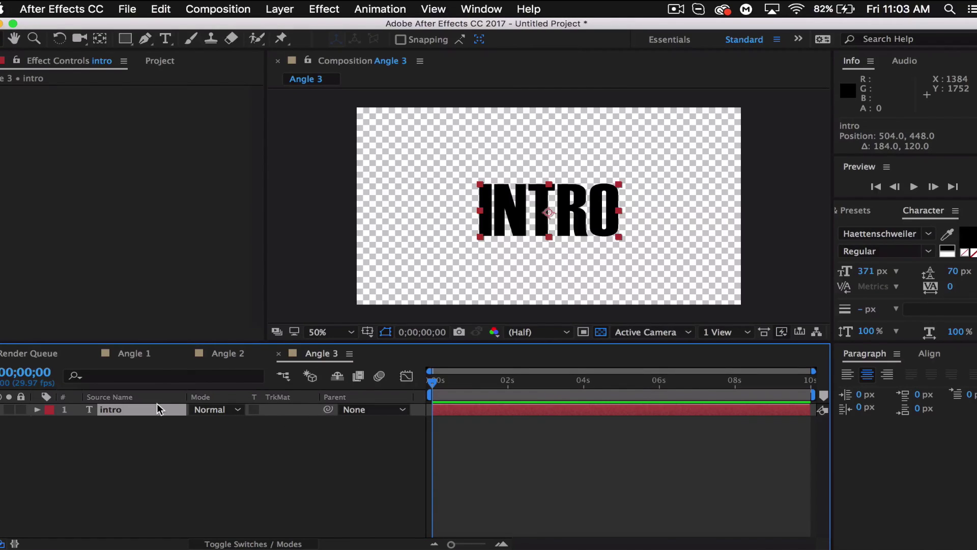
Paste the black solid with its Saber effect into Angle 3 and set its Saber text layer to the intro layer.
left_click(216, 352)
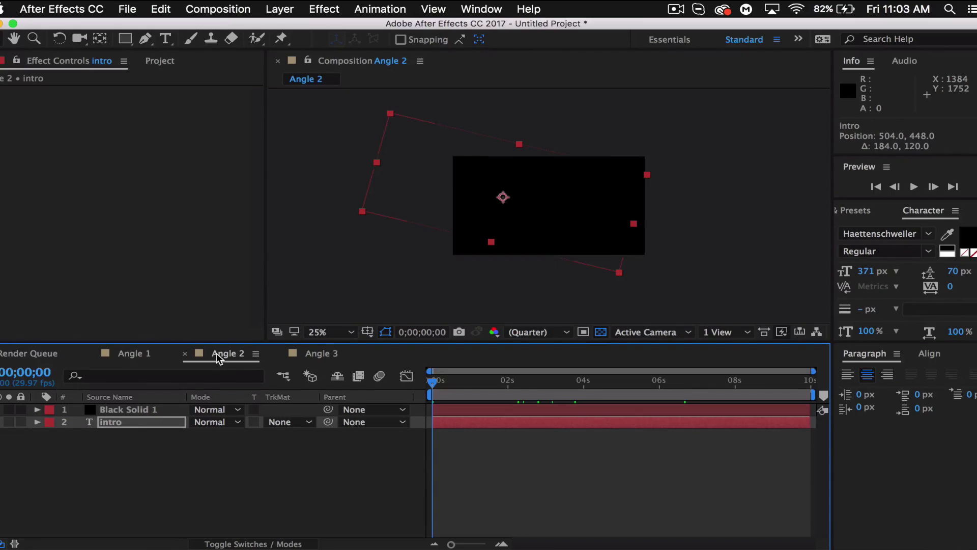
left_click(307, 353)
key("super+v")
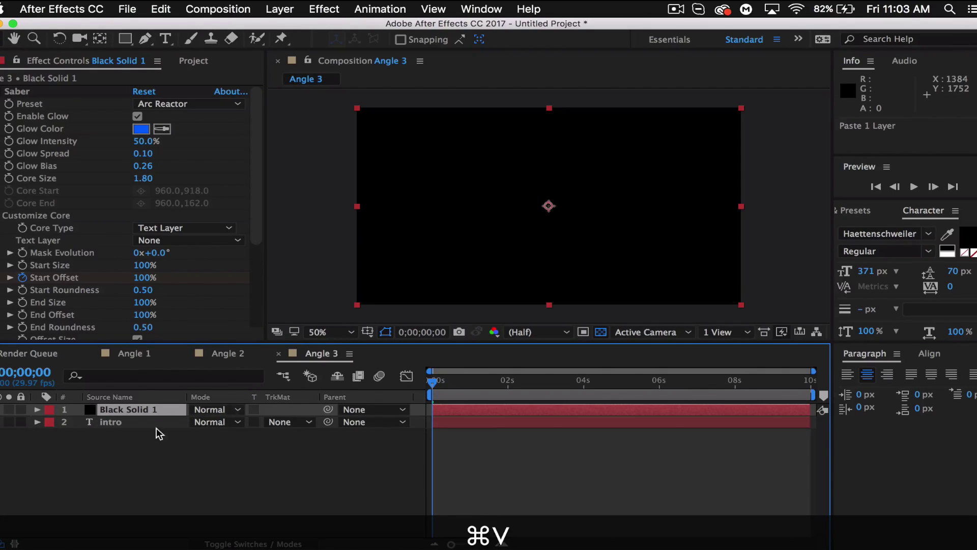
left_click(177, 242)
left_click(182, 294)
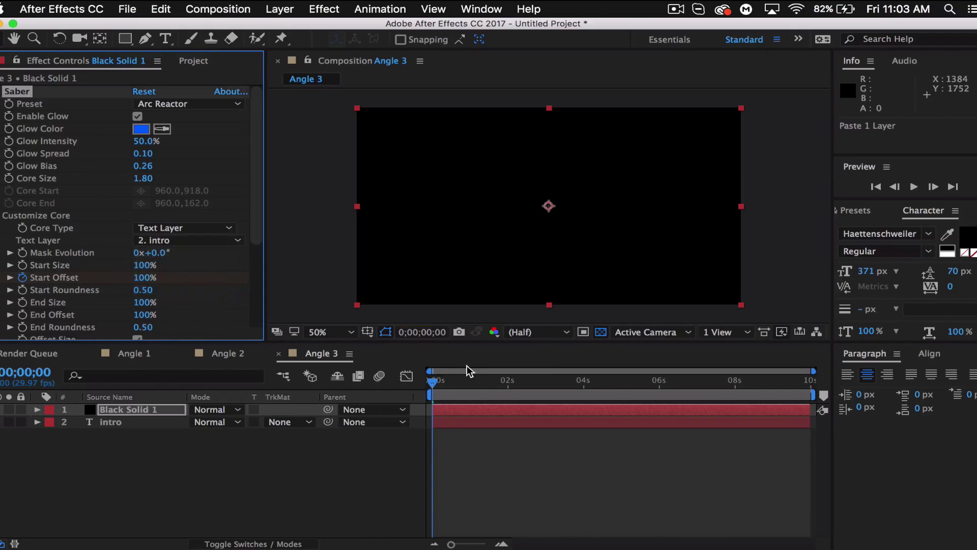
Add a Scale keyframe to the Angle 3 intro text at 0;00;04;27 and nudge the text to position 984, 572.
left_click_drag(431, 379, 658, 387)
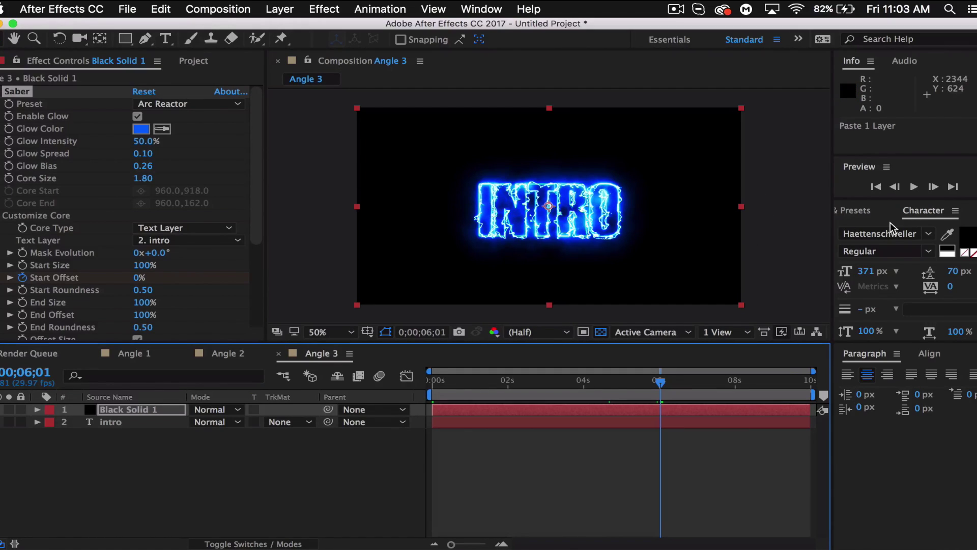
left_click(36, 422)
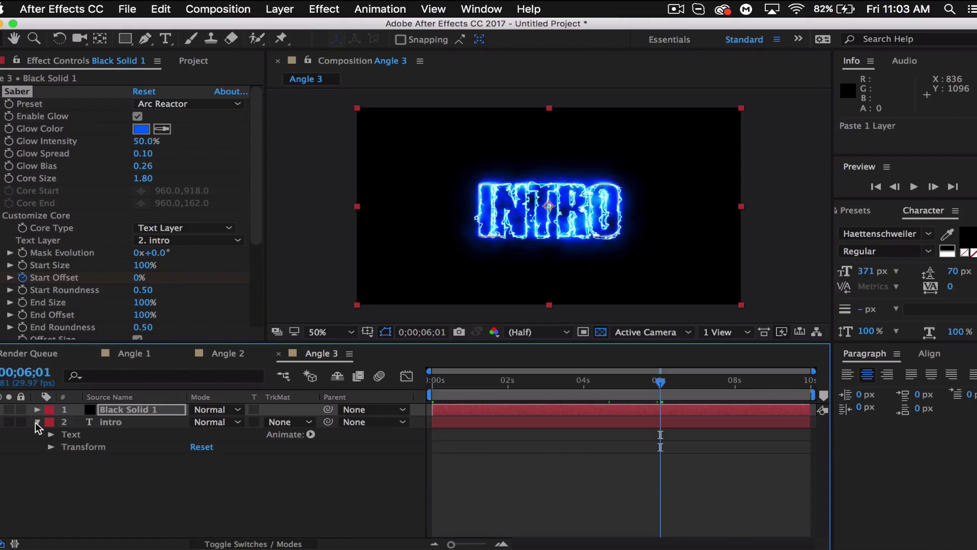
left_click(51, 446)
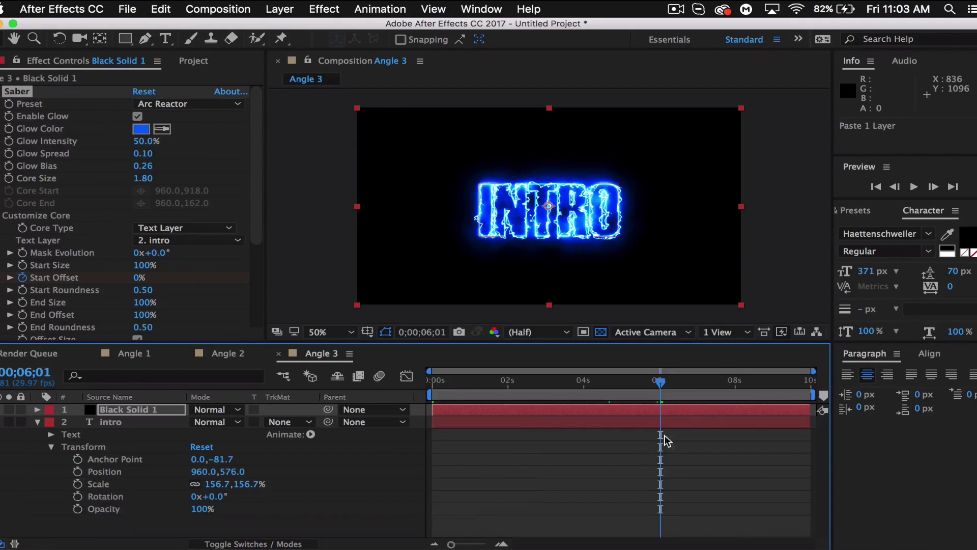
left_click_drag(662, 387, 618, 386)
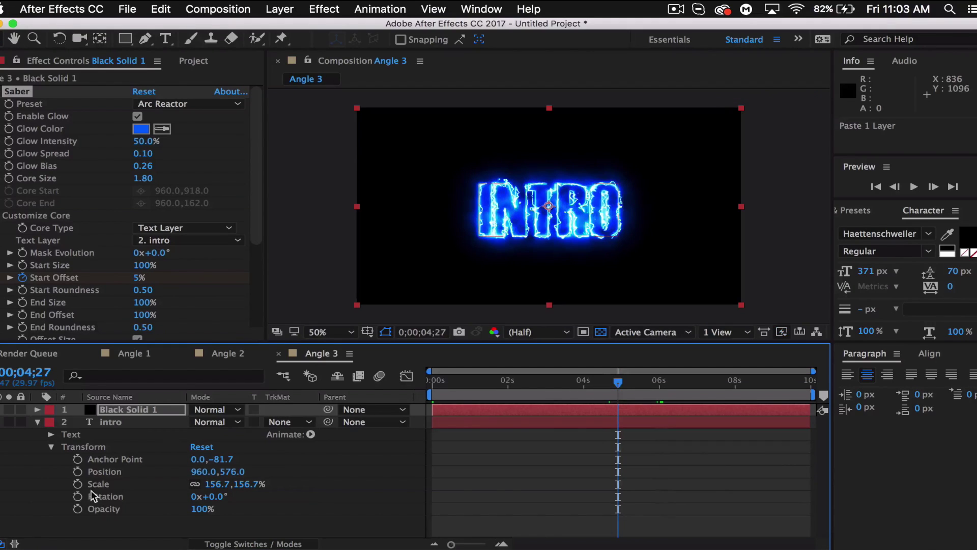
left_click(76, 484)
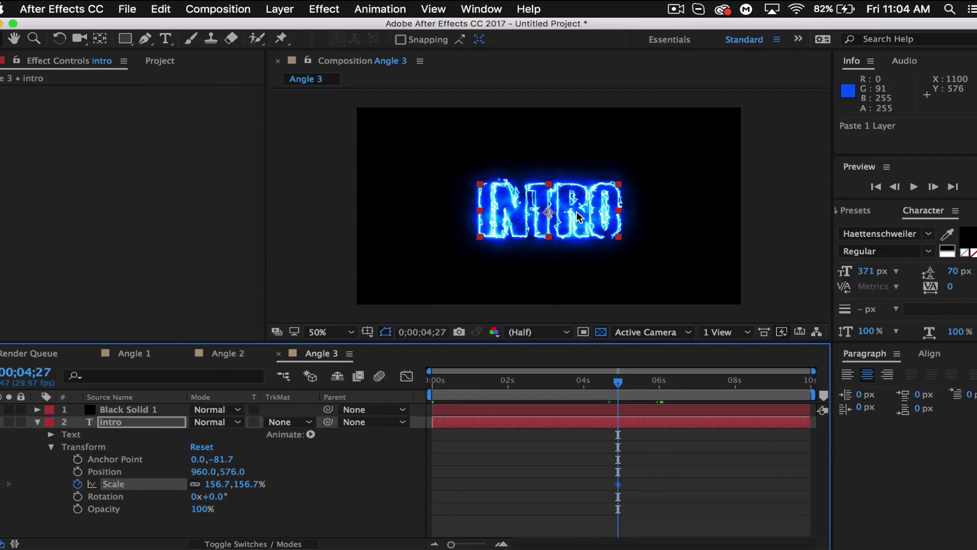
left_click_drag(576, 212, 577, 210)
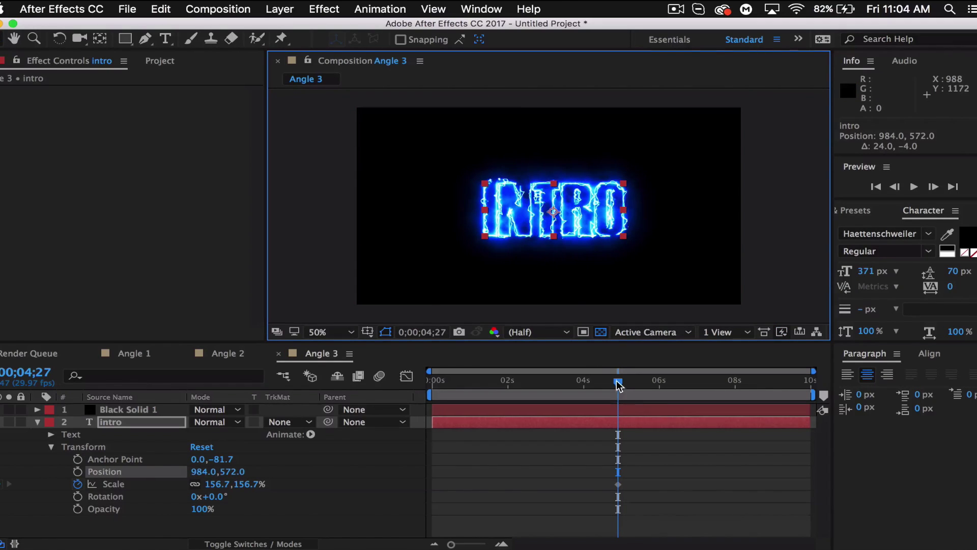
At the start of Angle 3, keyframe the intro text's scale at about 460.7% and move it to position 960, 564.
left_click_drag(618, 384, 416, 380)
left_click_drag(212, 485, 465, 495)
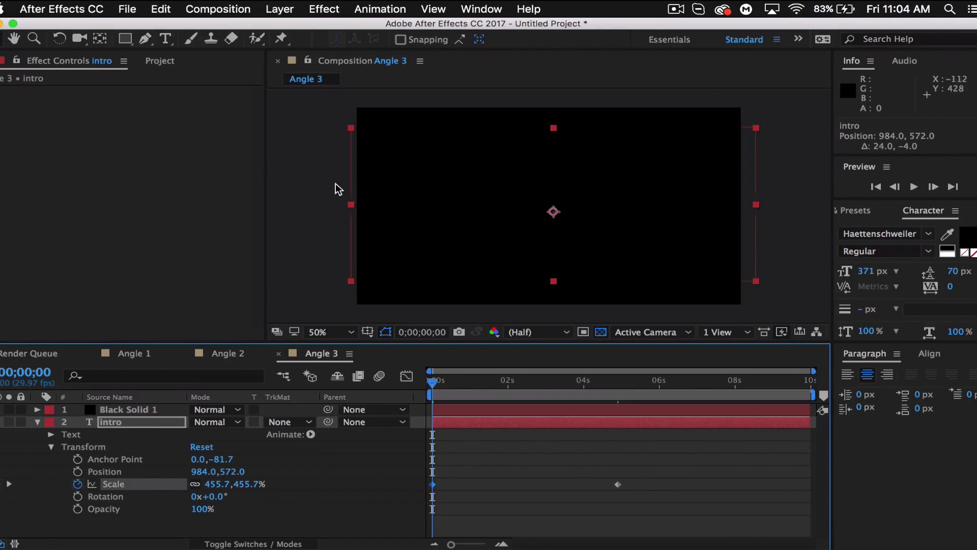
left_click_drag(214, 484, 219, 484)
left_click_drag(601, 247, 591, 242)
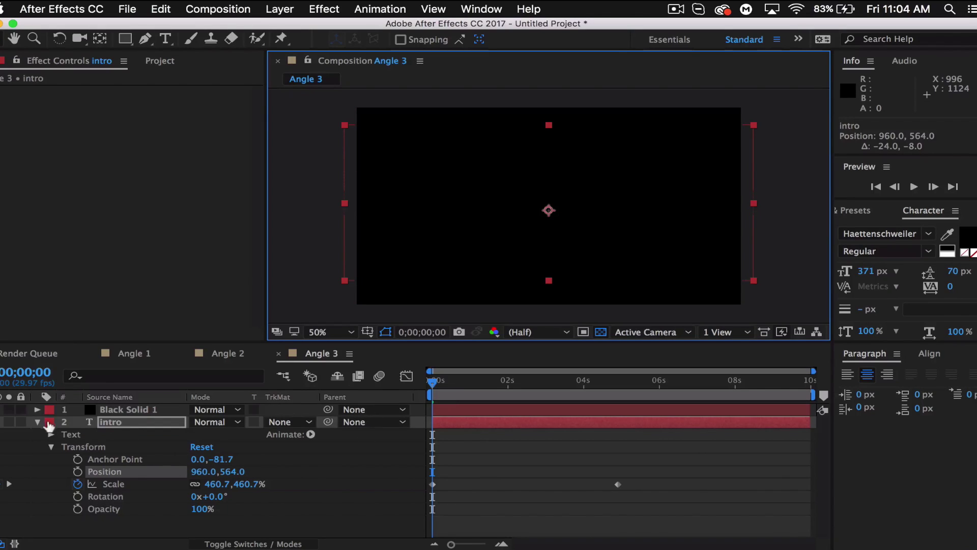
Set the black solid's Saber Start Offset to 81% at the start of Angle 3.
mouse_move(434, 387)
left_mouse_down()
mouse_move(598, 386)
mouse_move(419, 396)
left_mouse_up()
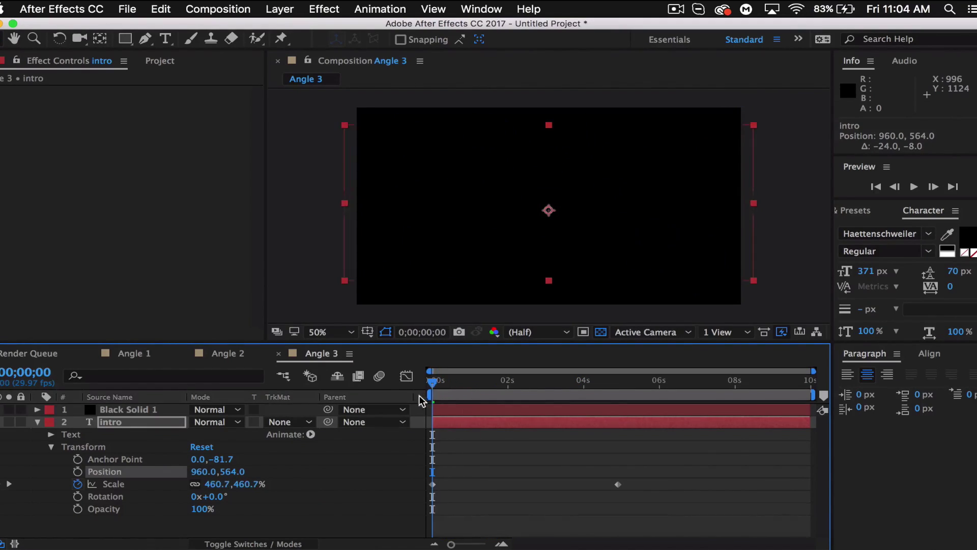
left_click(38, 423)
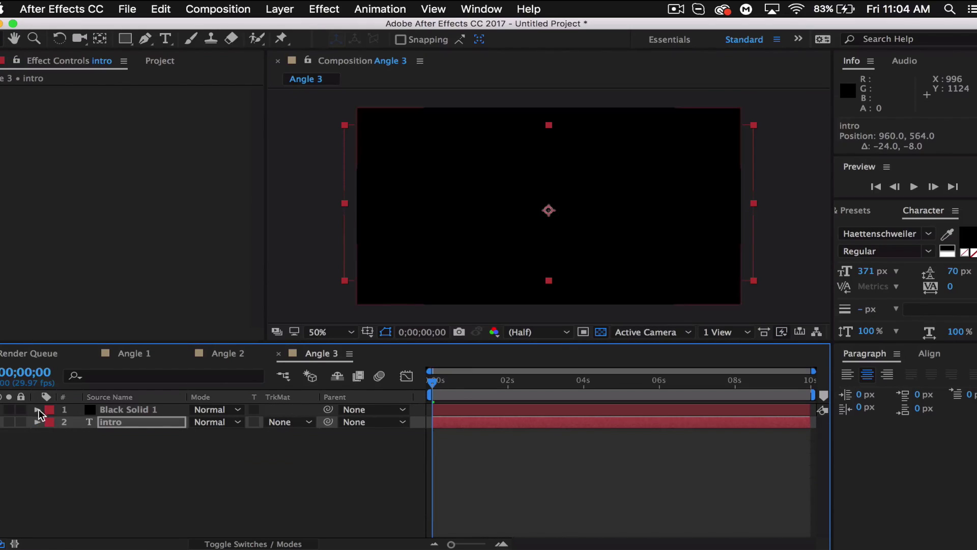
left_click(38, 410)
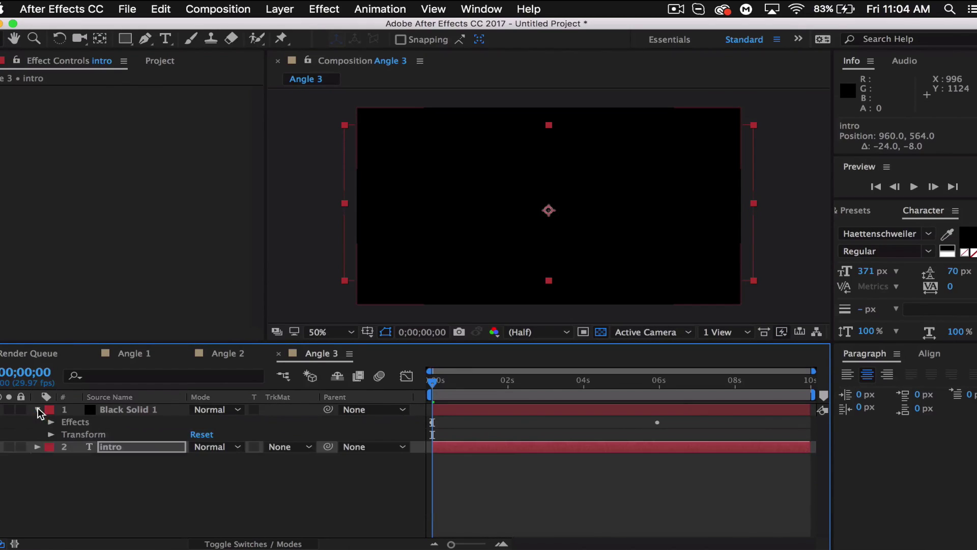
left_click(107, 410)
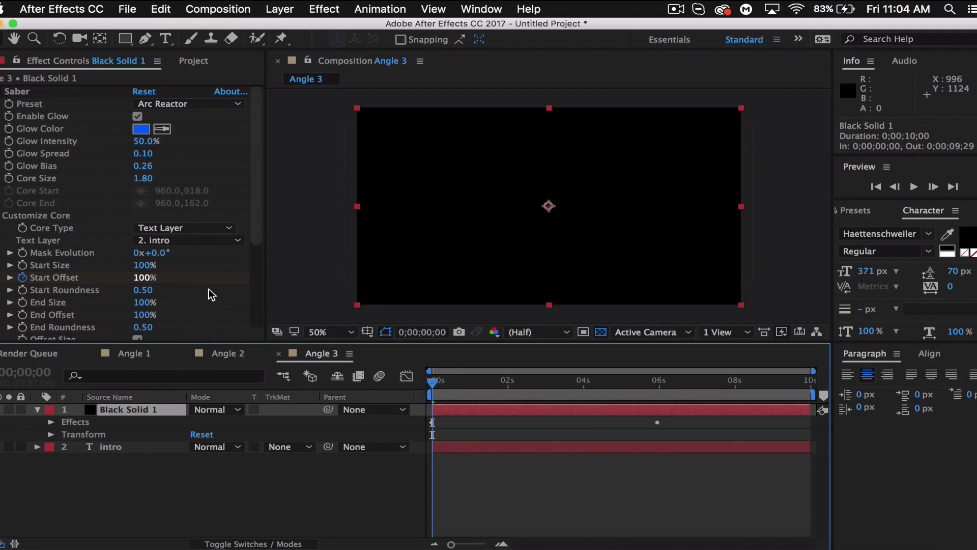
left_click_drag(140, 276, 123, 271)
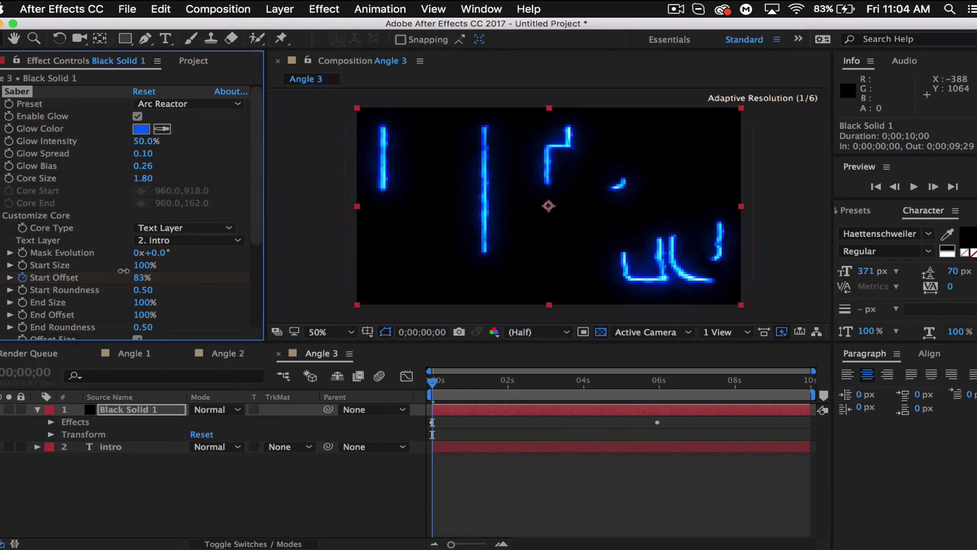
left_click_drag(124, 271, 120, 270)
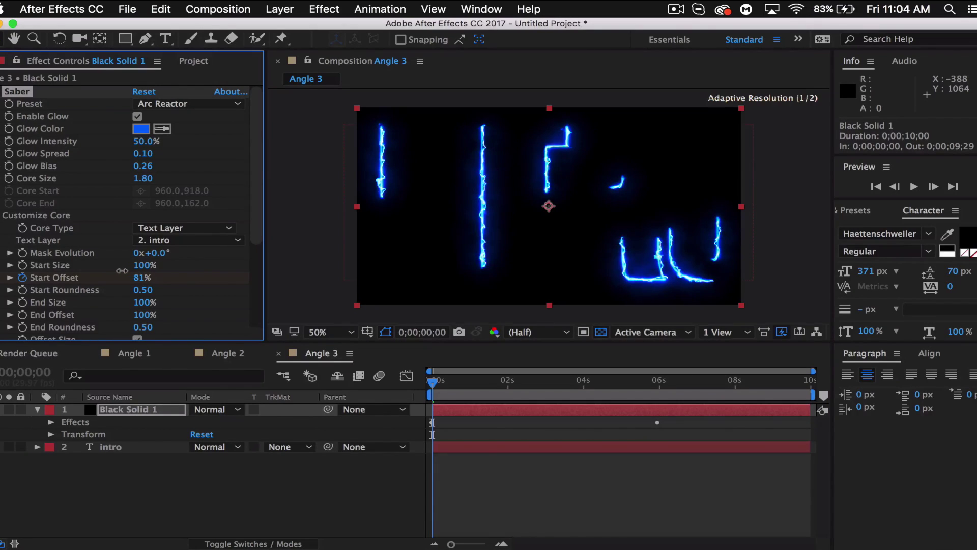
Scrub through the Angle 3 animation to check the text reveal, stopping at 0;00;03;18.
left_click(432, 385)
mouse_move(432, 385)
left_mouse_down()
mouse_move(661, 395)
mouse_move(569, 398)
mouse_move(642, 398)
mouse_move(584, 398)
left_mouse_up()
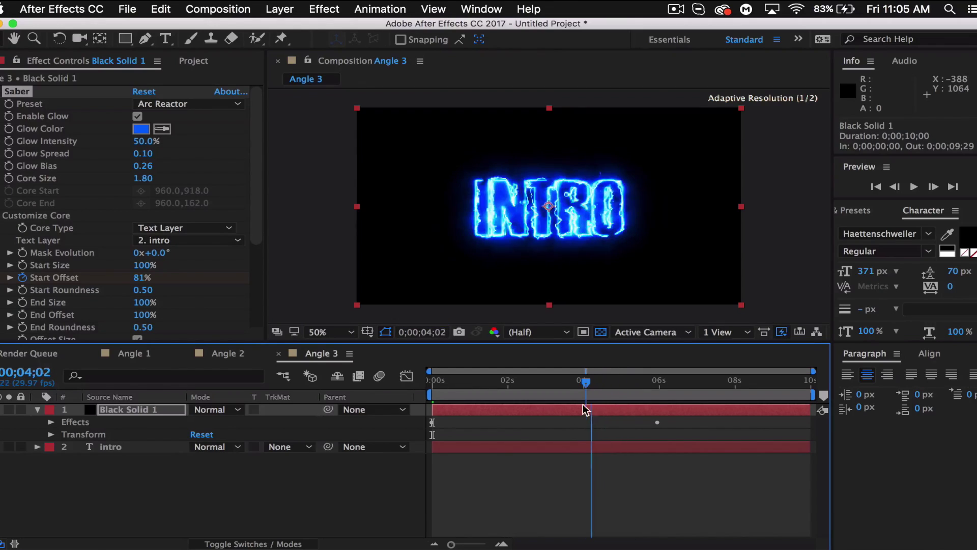
left_click(37, 410)
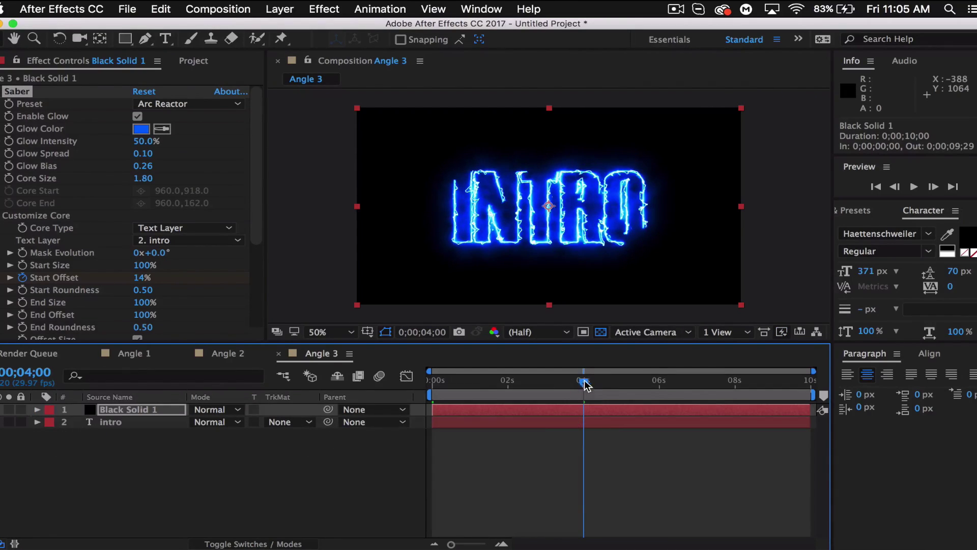
mouse_move(584, 385)
left_mouse_down()
mouse_move(390, 392)
mouse_move(592, 387)
mouse_move(567, 388)
left_mouse_up()
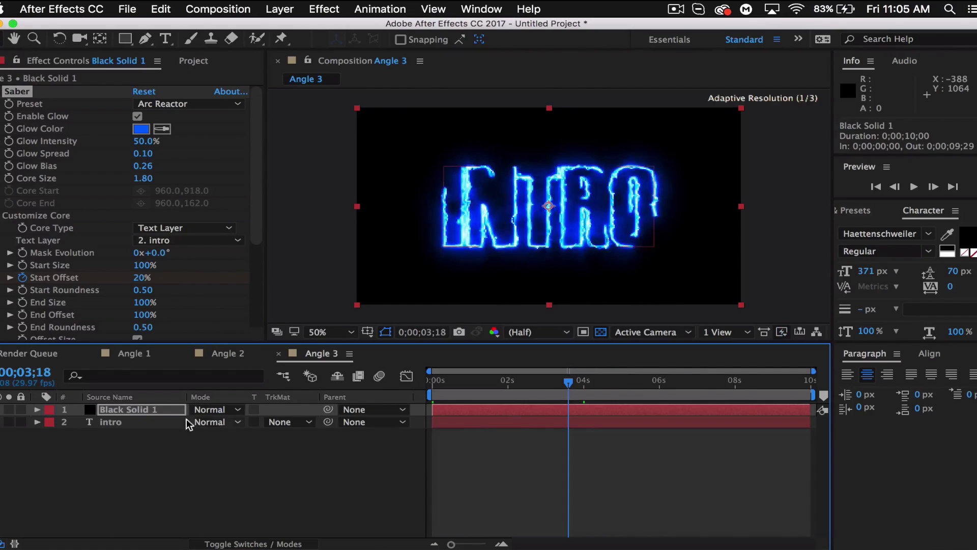
Copy the black solid with its Saber effect and paste five duplicates of it into Angle 3.
left_click(153, 410)
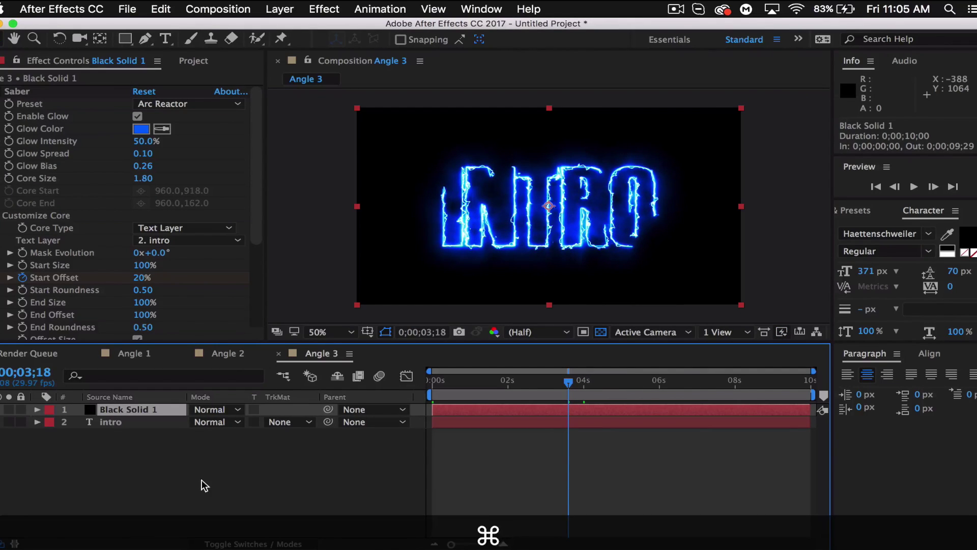
key("super+c")
key("super+v")
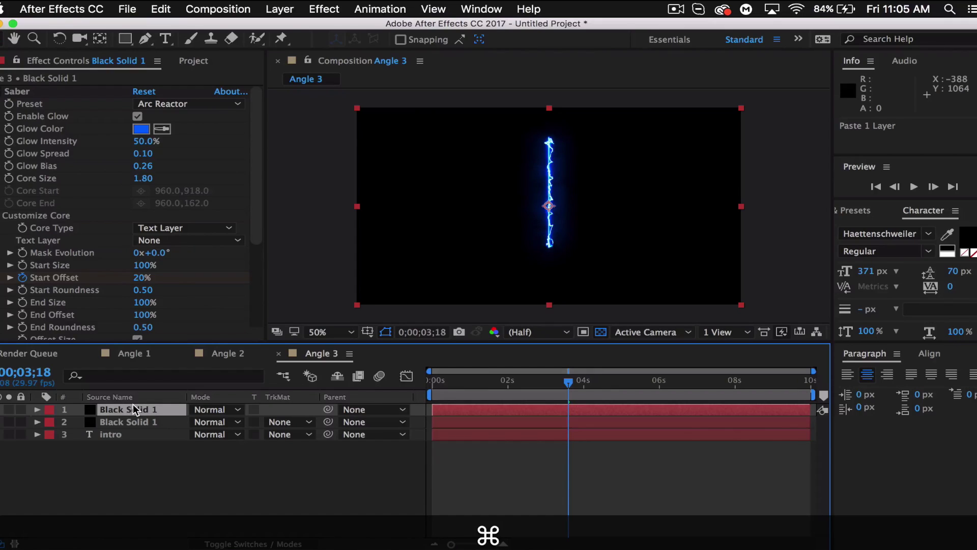
key("super+v")
key("super+v")
key("super+v")
key("super+v")
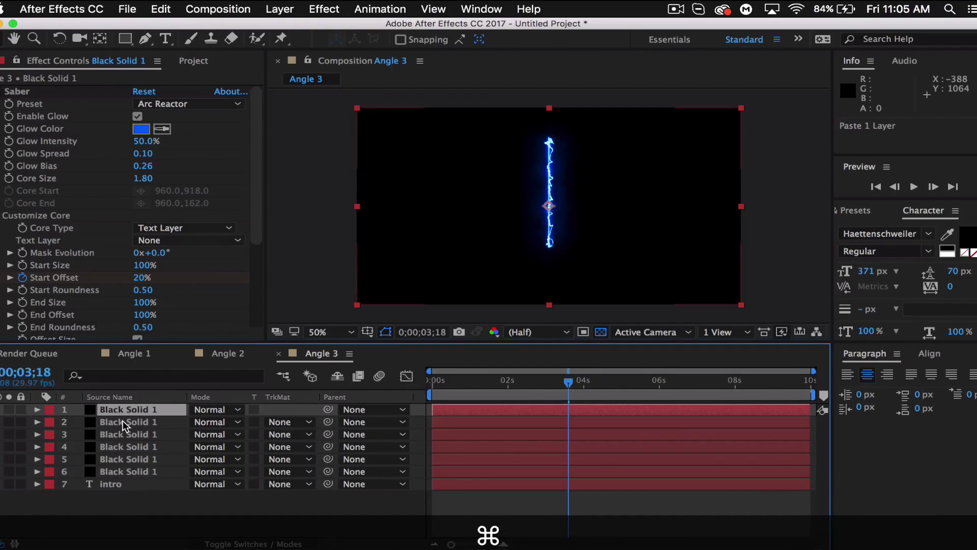
Set the Saber text layer of the black solids on layers 5 and 4 to the intro layer.
left_click(136, 460)
left_click(187, 243)
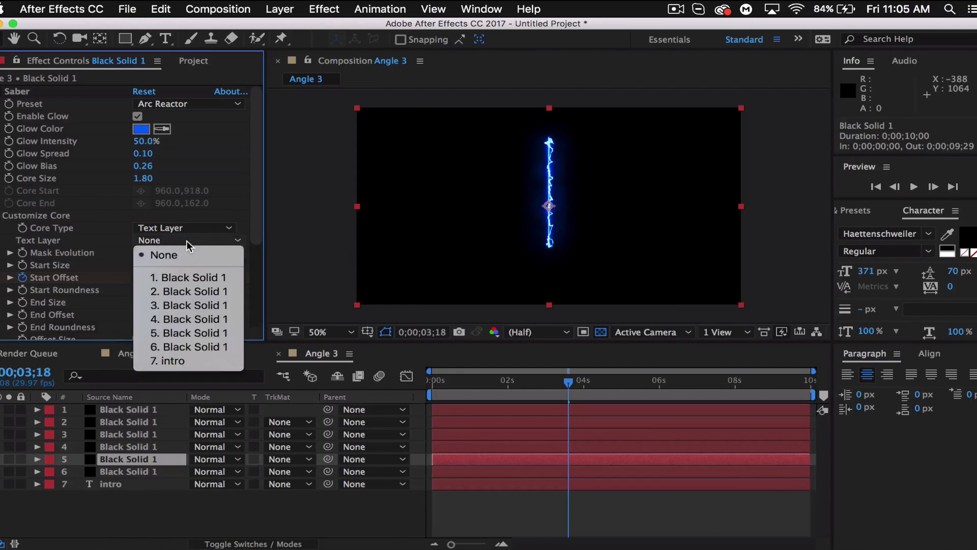
left_click(153, 445)
left_click(153, 446)
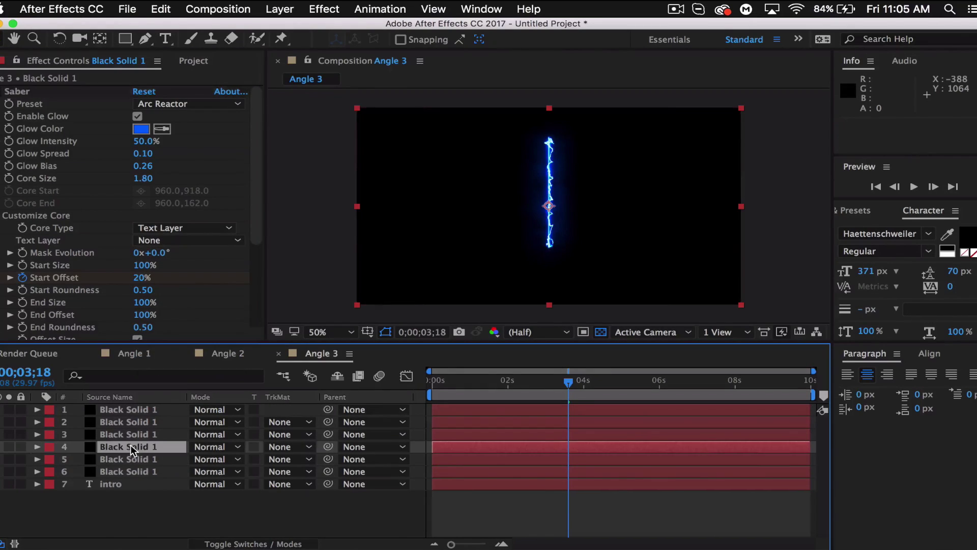
left_click(180, 241)
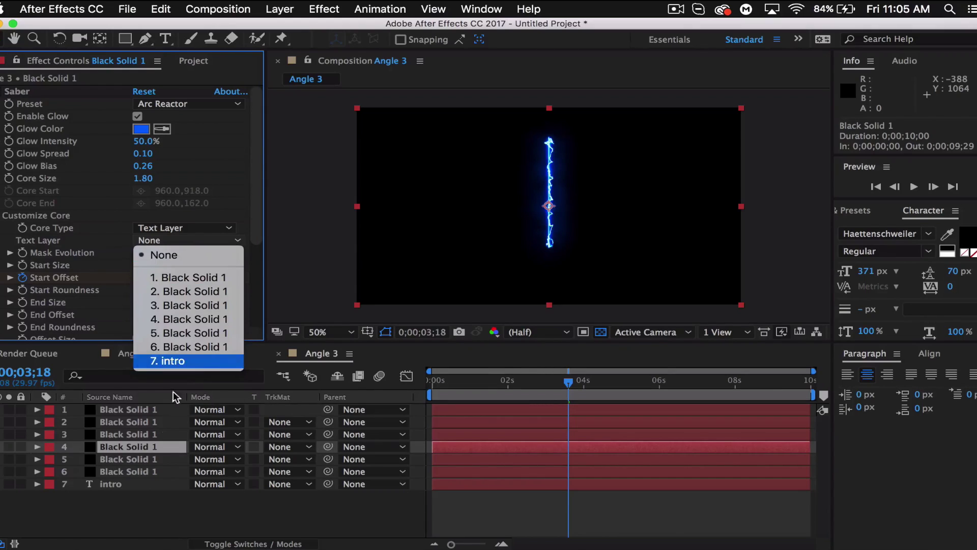
left_click(168, 361)
Set the Saber text layer of the black solids on layers 3, 2 and 1 to the intro layer.
left_click(149, 434)
left_click(192, 242)
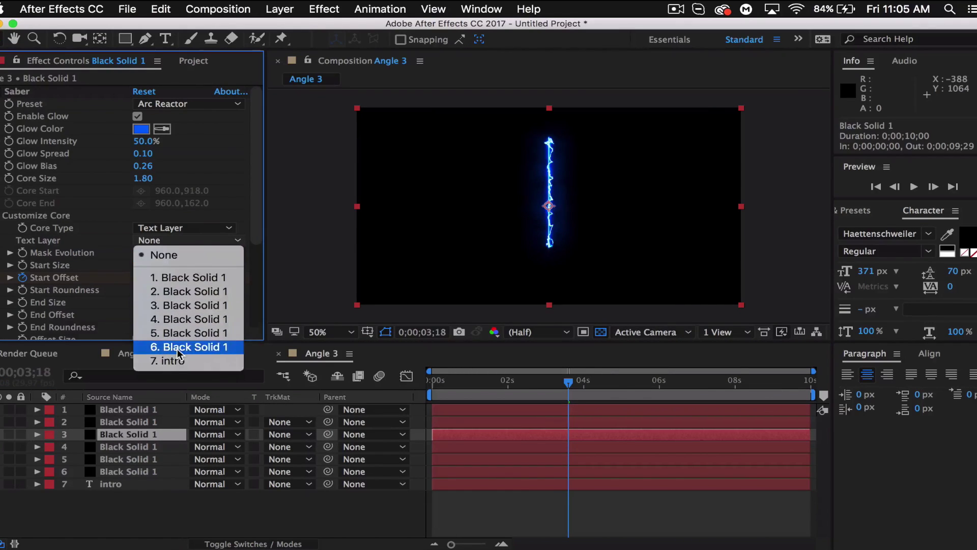
left_click(168, 360)
left_click(139, 423)
left_click(188, 244)
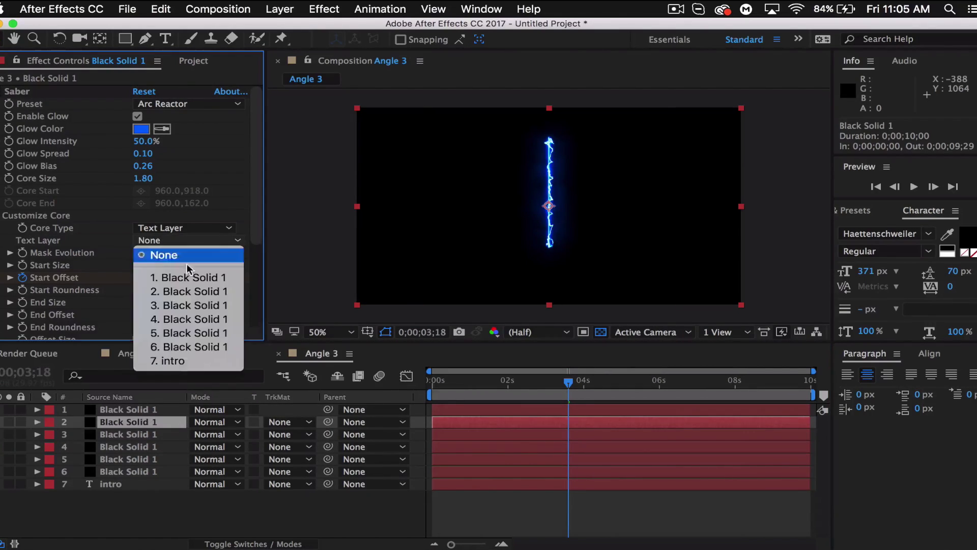
left_click(168, 360)
left_click(143, 409)
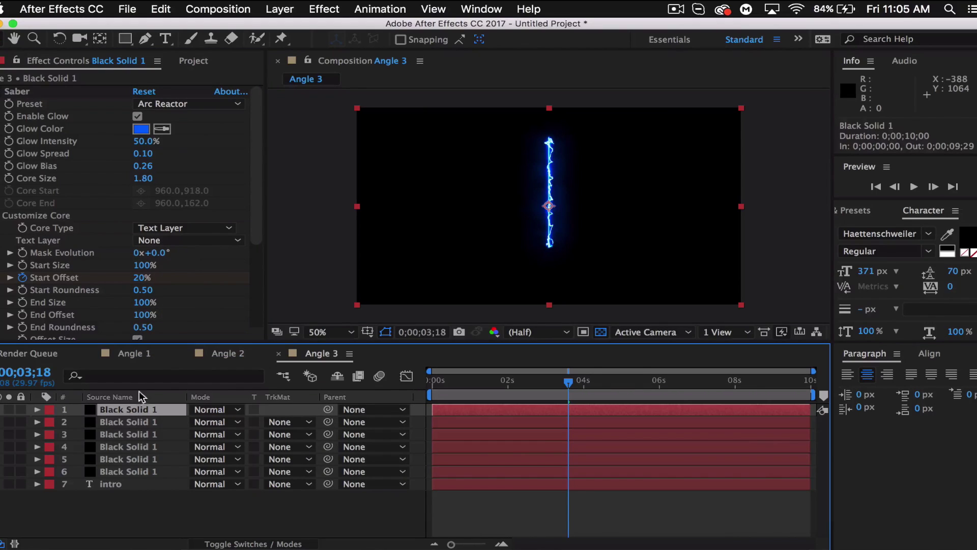
left_click(190, 241)
left_click(164, 361)
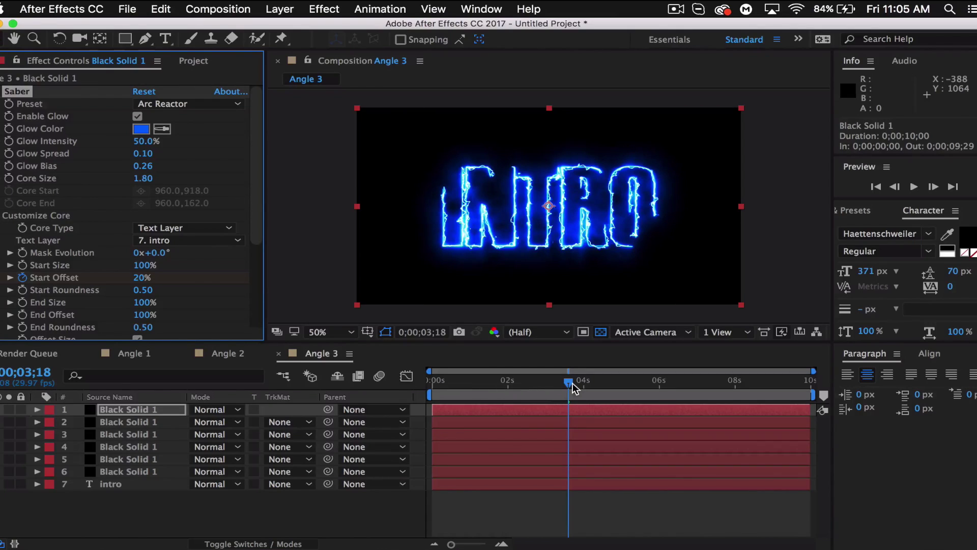
View Angle 3 at 0;00;01;16 and change the Saber glow color of the layer 5 black solid to green.
mouse_move(574, 388)
left_mouse_down()
mouse_move(450, 382)
mouse_move(491, 380)
left_mouse_up()
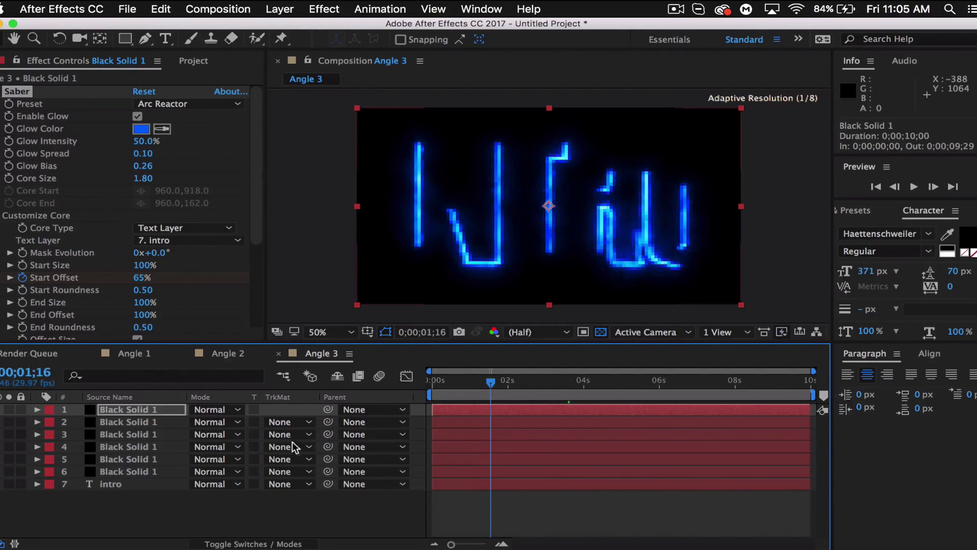
left_click(142, 459)
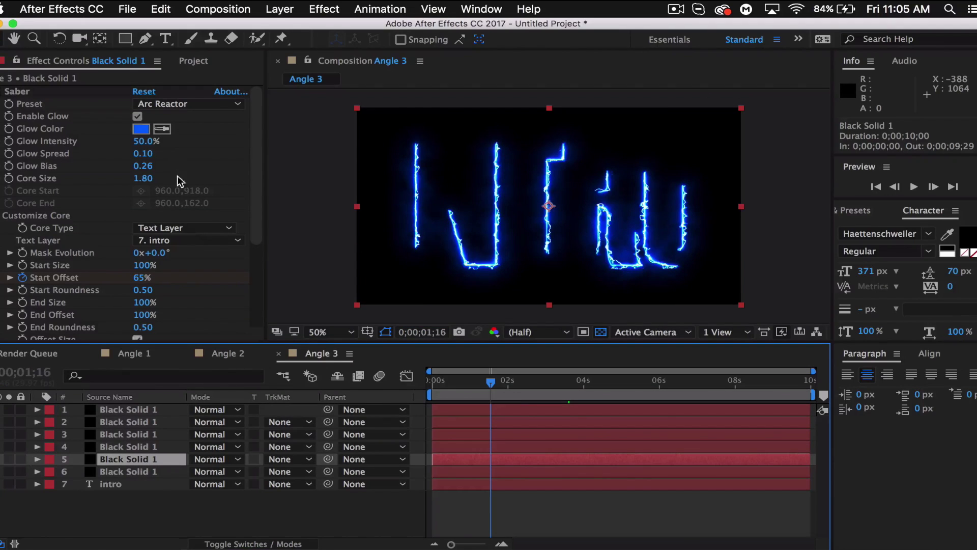
left_click(141, 129)
left_click_drag(220, 209, 214, 231)
left_click(341, 120)
Change the Saber glow color of the layer 4 black solid to yellow-orange.
left_click(121, 442)
left_click(141, 129)
left_click_drag(218, 187, 216, 278)
left_click(341, 116)
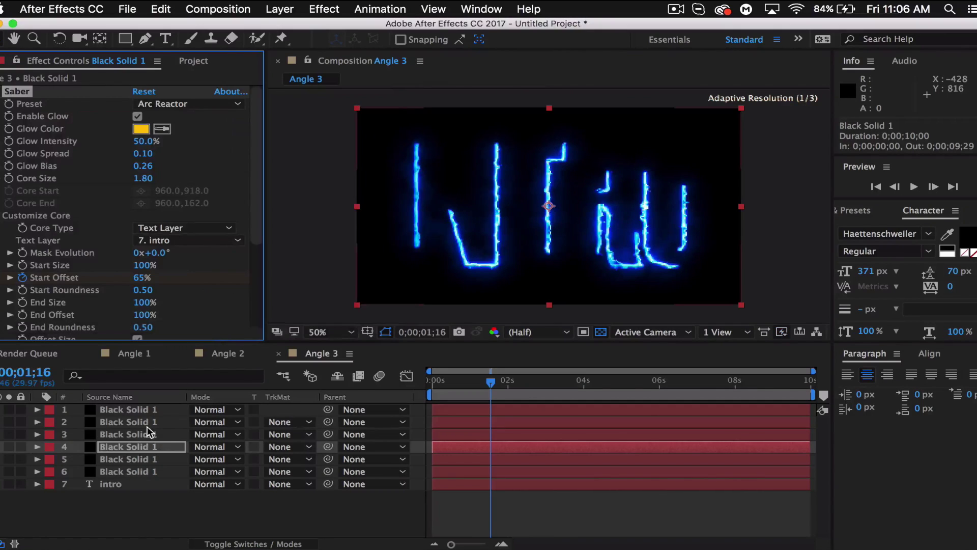
Change the Saber glow color of the layer 3 black solid to red.
left_click(146, 423)
left_click(126, 434)
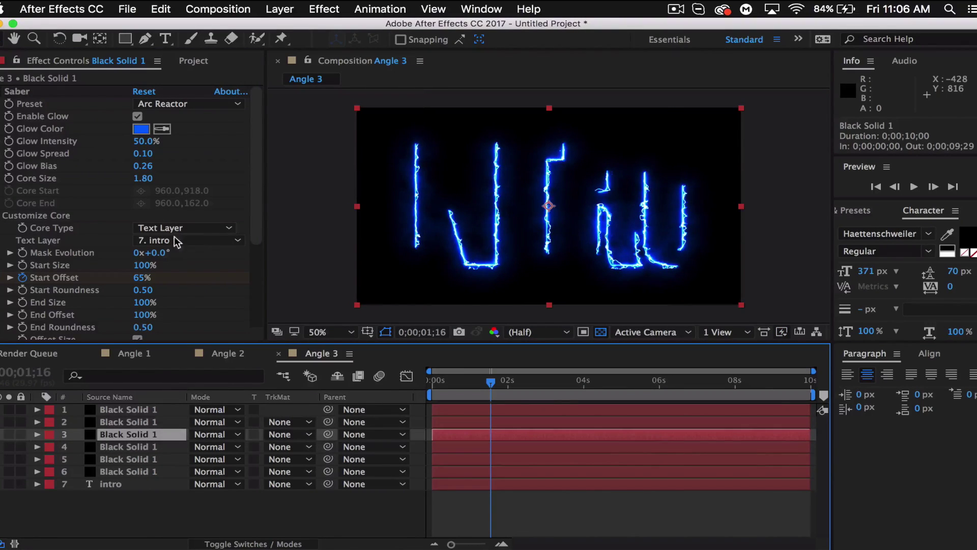
left_click(141, 129)
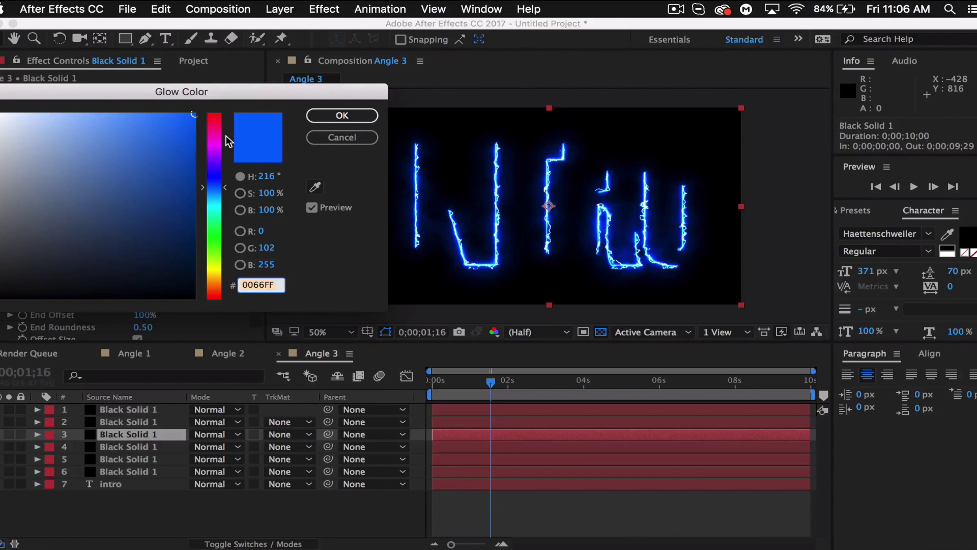
left_click_drag(216, 123, 214, 116)
left_click(308, 118)
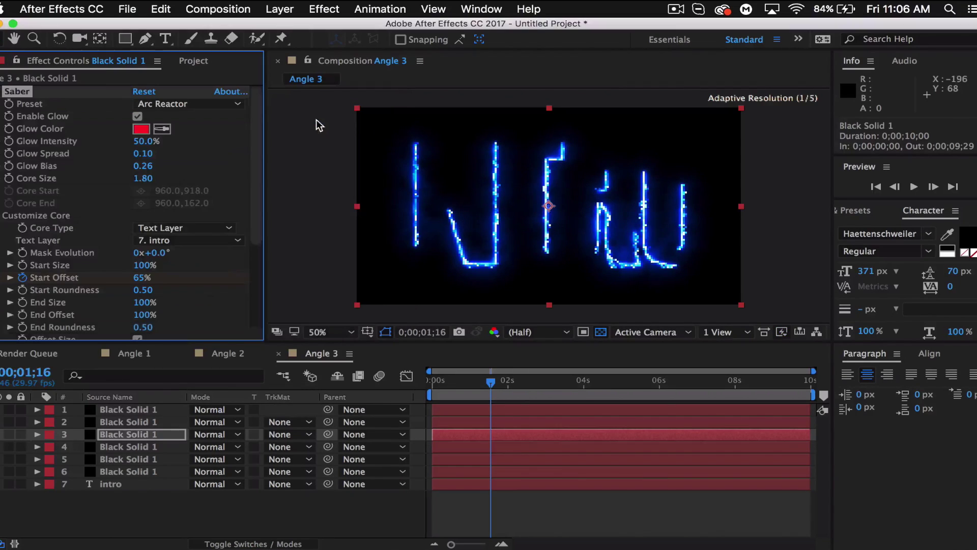
Change the Saber glow color of the layer 2 black solid to purple, C200FF.
left_click(133, 422)
left_click(141, 131)
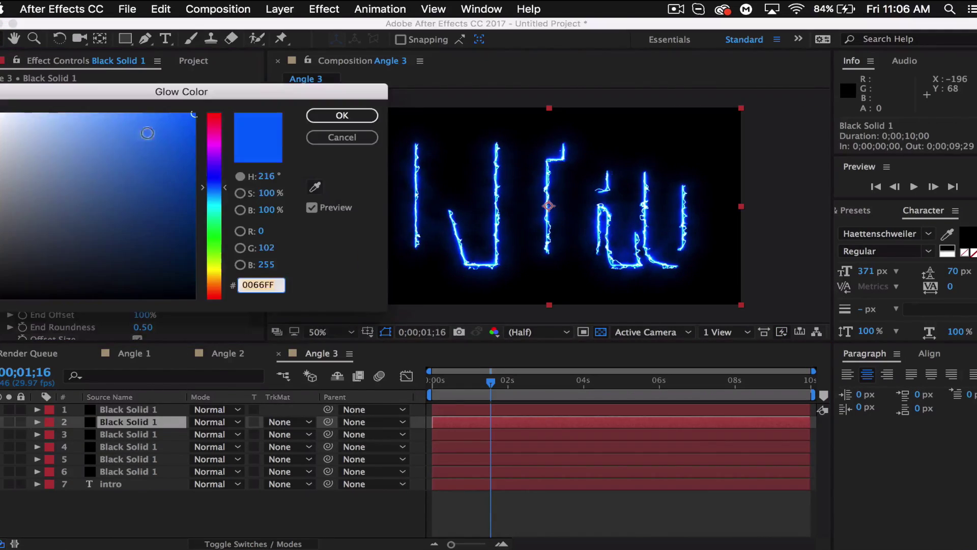
left_click(218, 154)
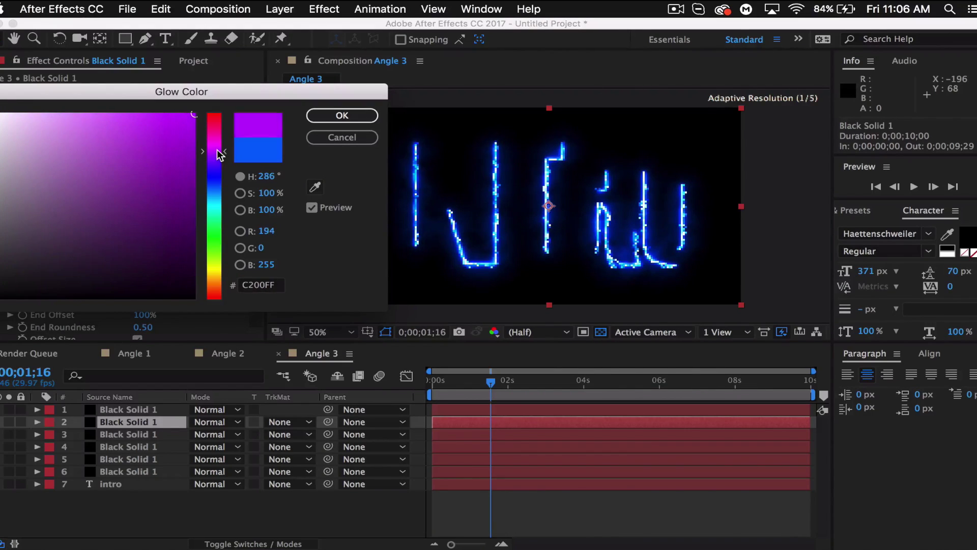
left_click(331, 115)
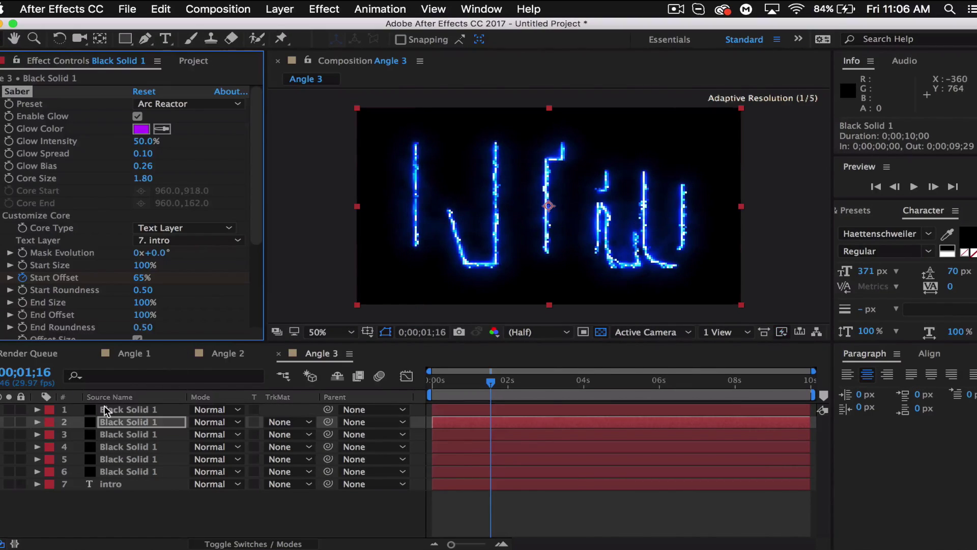
Trim the start of the black solids on layers 1 to 5 to 0;00;02;10.
left_click(133, 409)
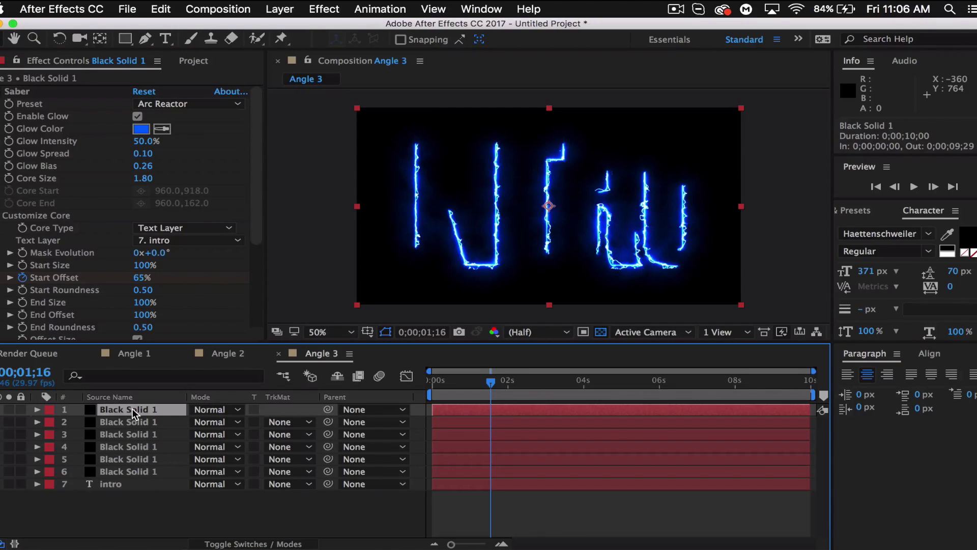
left_click(121, 458, "shift")
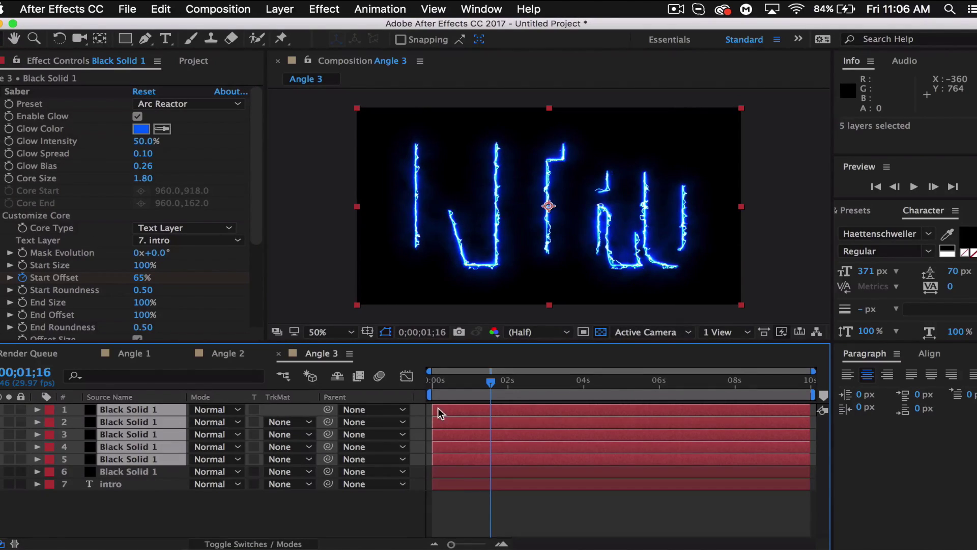
left_click_drag(492, 385, 522, 387)
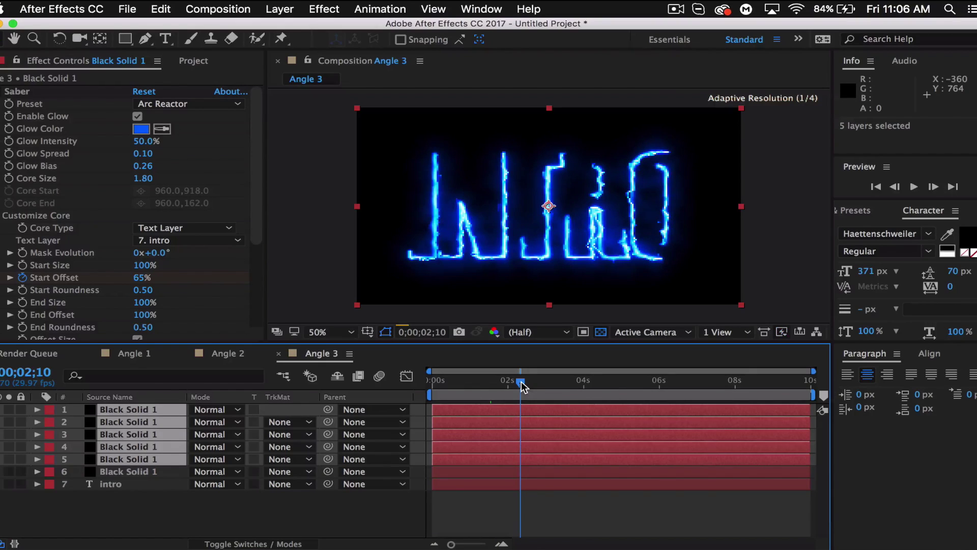
left_click_drag(432, 407, 521, 410)
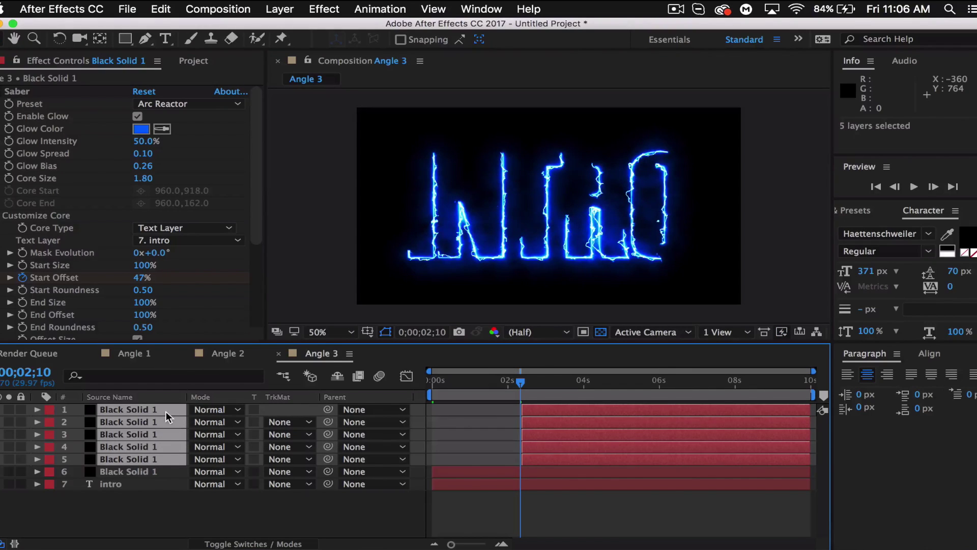
left_click(139, 515)
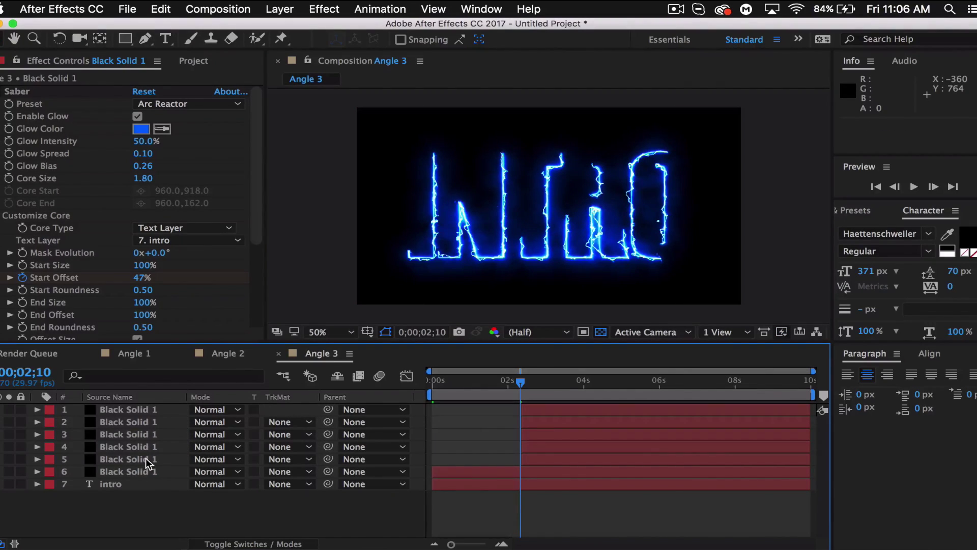
Stagger the black solids by trimming the start of layers 1 to 4 to 0;00;02;17 and of layers 1 to 3 to 0;00;02;22.
left_click(146, 447)
left_click(145, 411, "shift")
left_click_drag(518, 404, 526, 404)
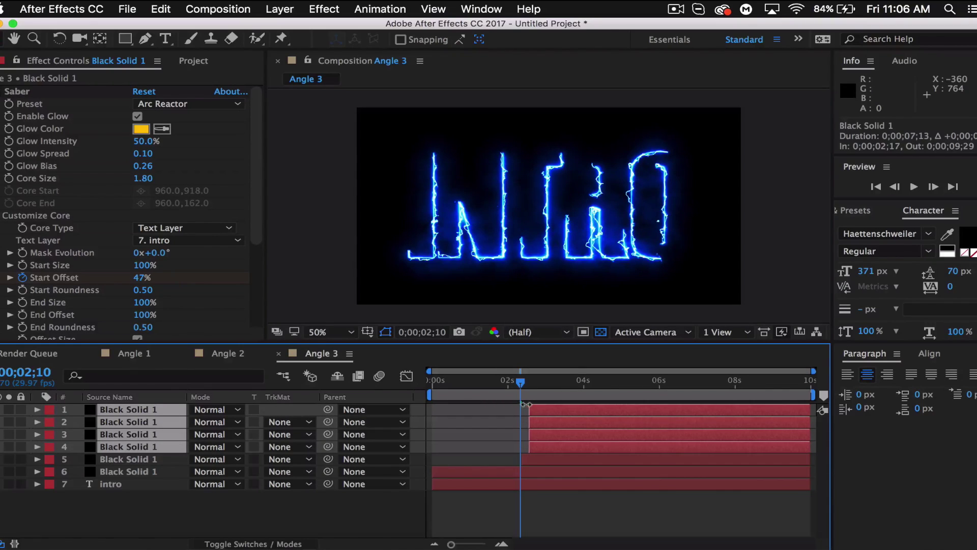
left_click(239, 495)
left_click(145, 434)
left_click(147, 410, "shift")
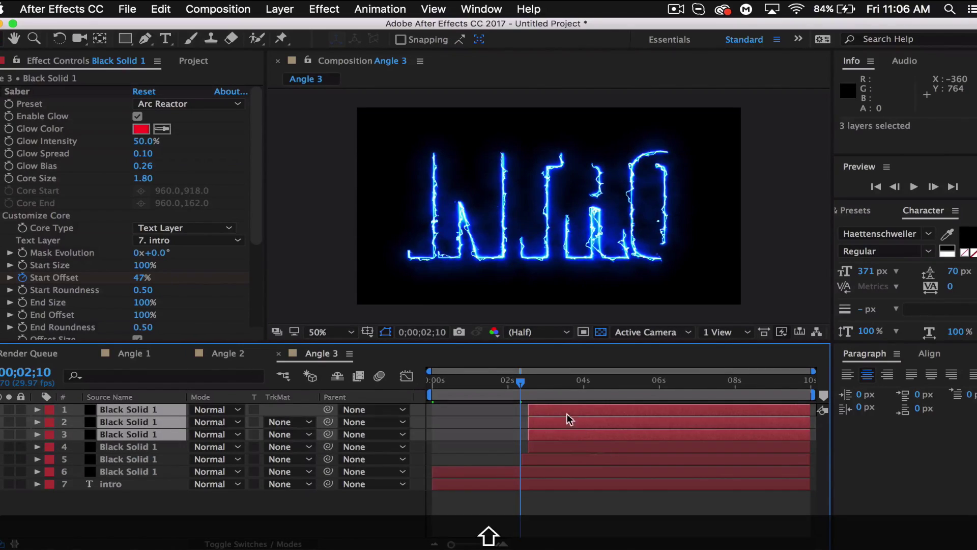
left_click_drag(529, 405, 534, 405)
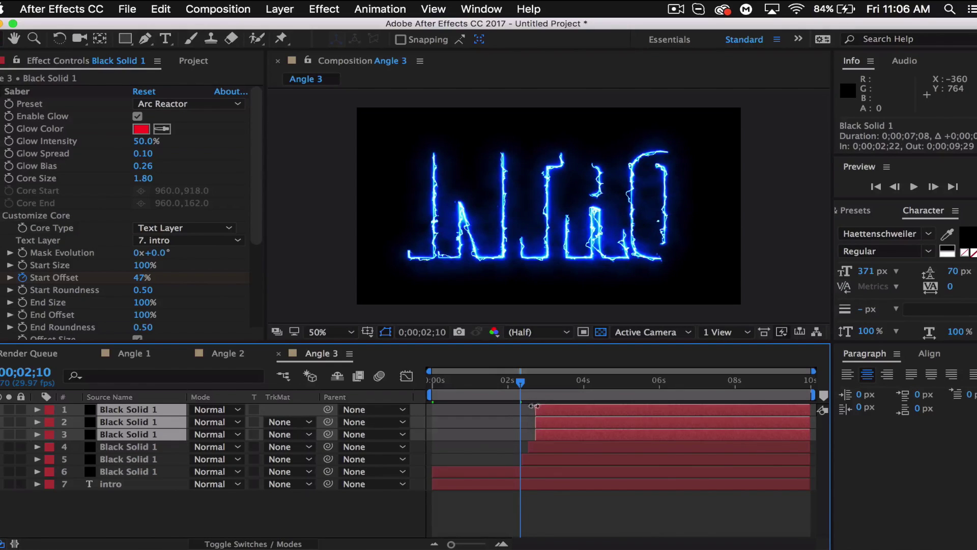
left_click(191, 523)
Trim the start of layers 1 and 2 to 0;00;02;28 and of layer 1 alone to 0;00;03;06.
left_click(139, 422)
left_click(138, 410, "shift")
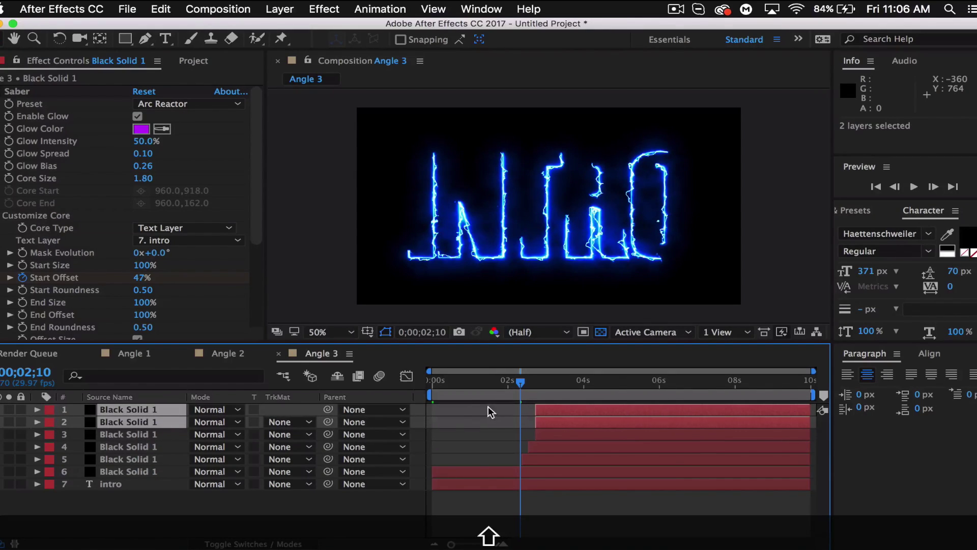
left_click_drag(536, 414, 541, 415)
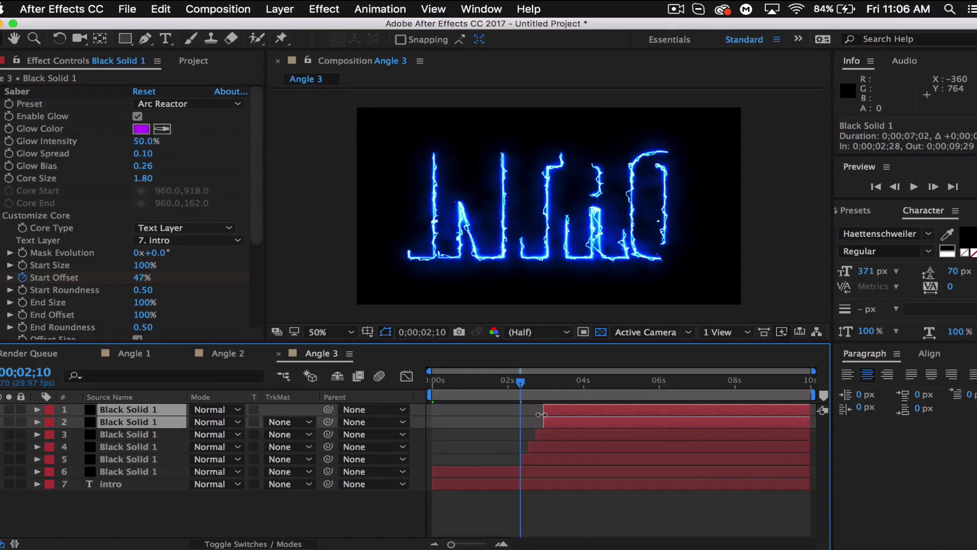
left_click(233, 529)
left_click(143, 410)
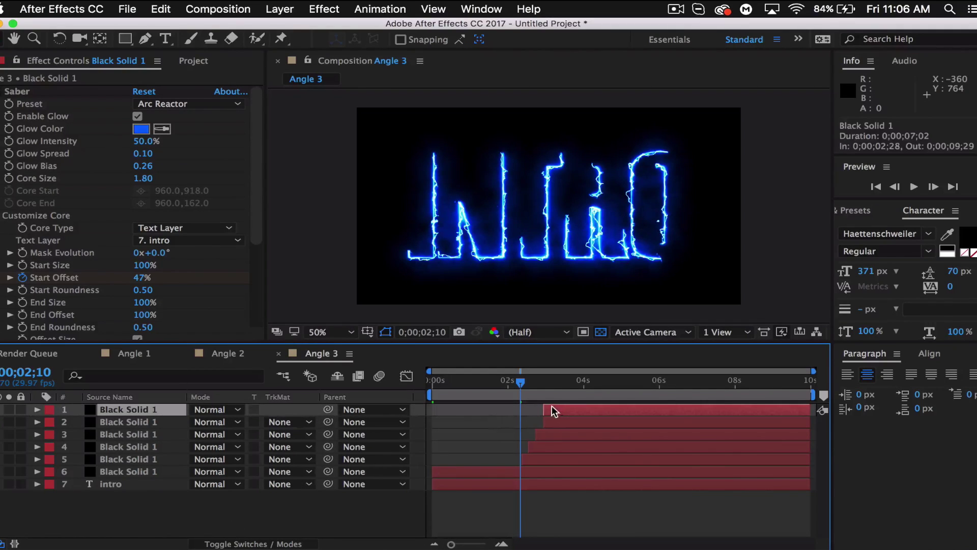
left_click_drag(544, 406, 551, 407)
Try shifting the black solids on layers 1 to 5 in time so that layer 1 starts at 0;00;04;19.
left_click_drag(515, 381, 551, 382)
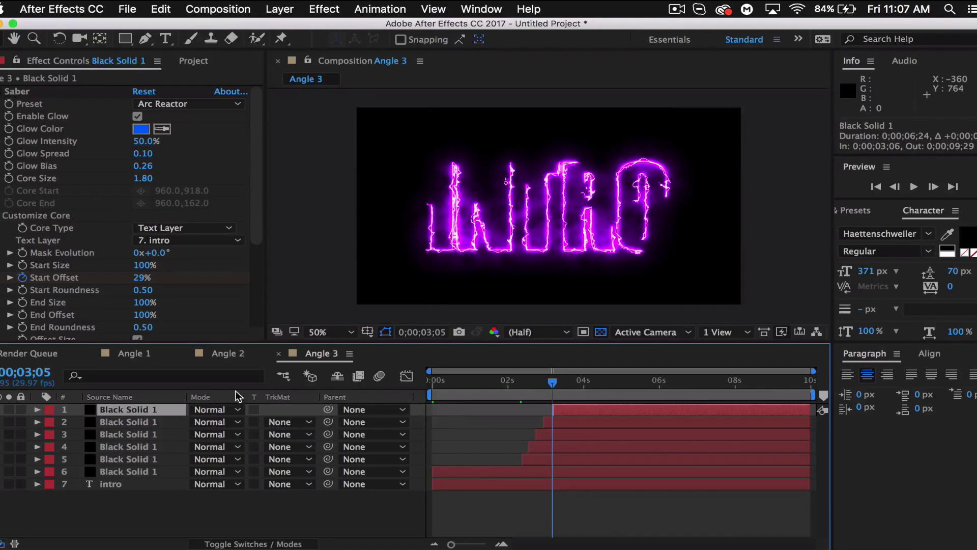
left_click_drag(551, 381, 606, 382)
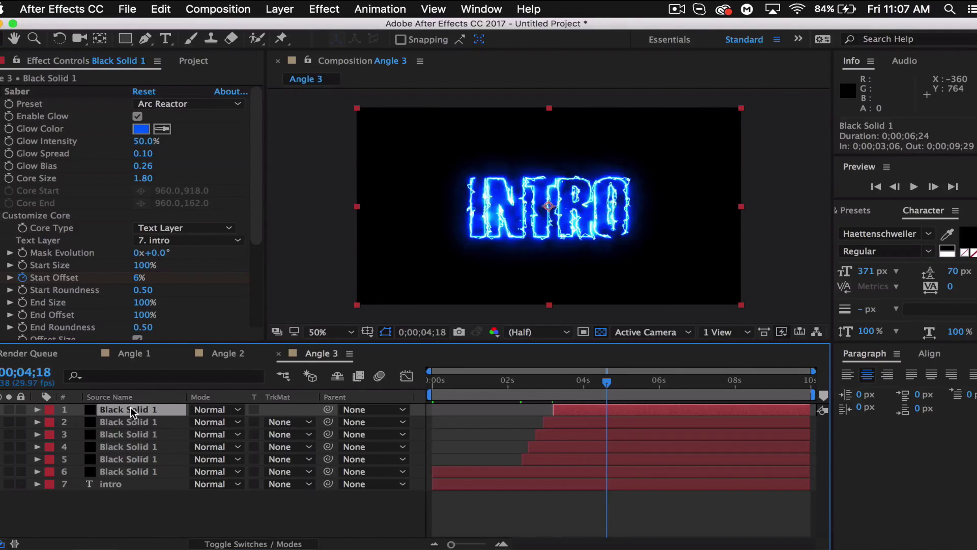
left_click(142, 458, "shift")
left_click_drag(586, 412, 638, 413)
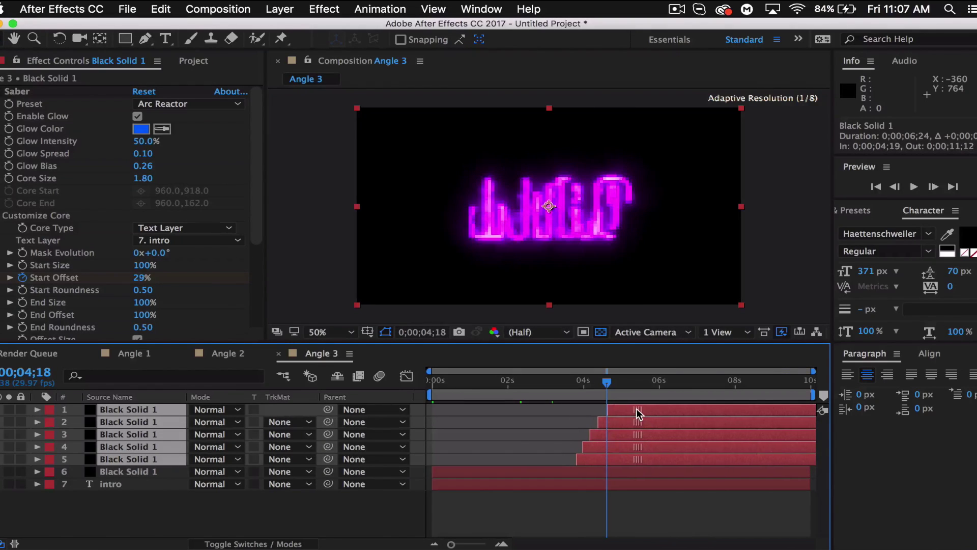
Preview the Angle 3 animation, undo the time shift of the five black solids and scrub through the result.
left_click_drag(463, 384, 636, 390)
key("space")
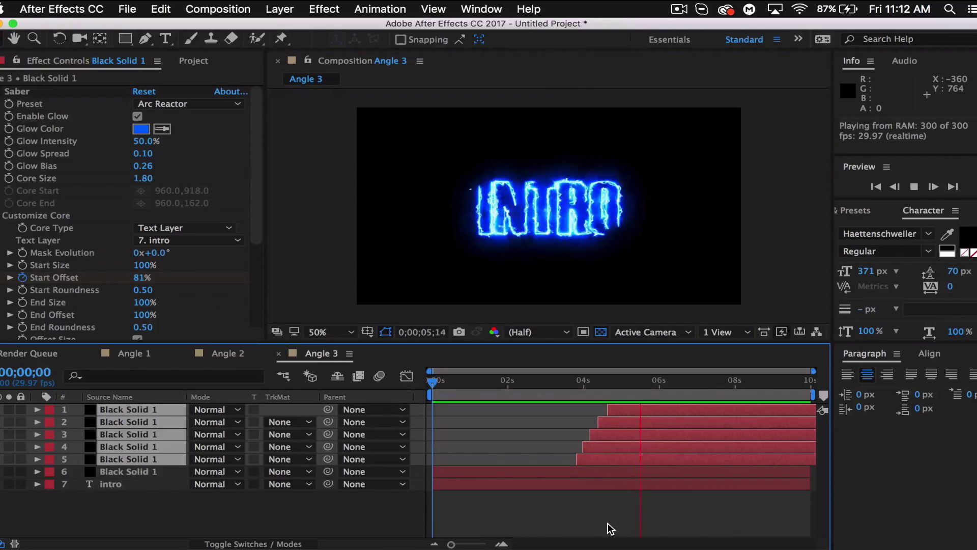
key("space")
mouse_move(565, 389)
left_mouse_down()
mouse_move(550, 388)
mouse_move(580, 396)
left_mouse_up()
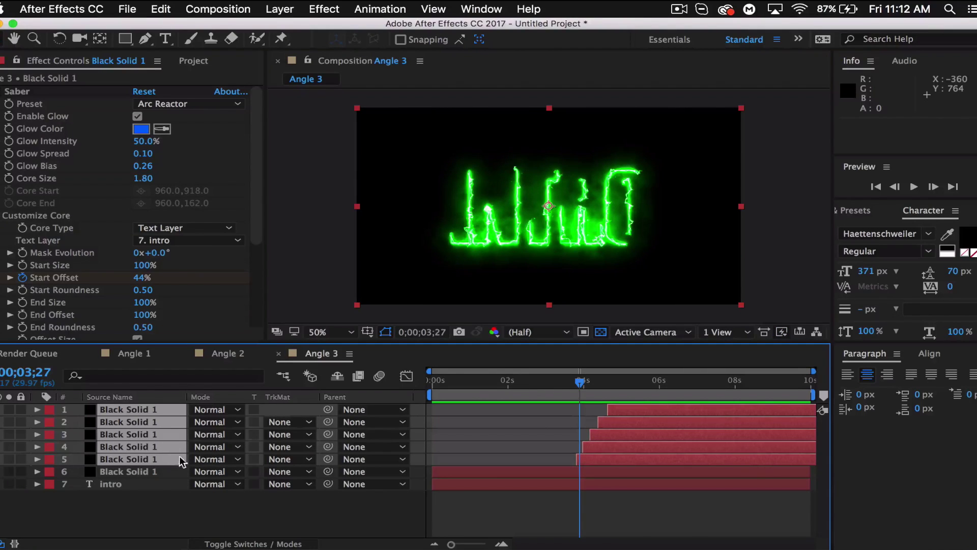
key("super+z")
left_click_drag(427, 383, 616, 385)
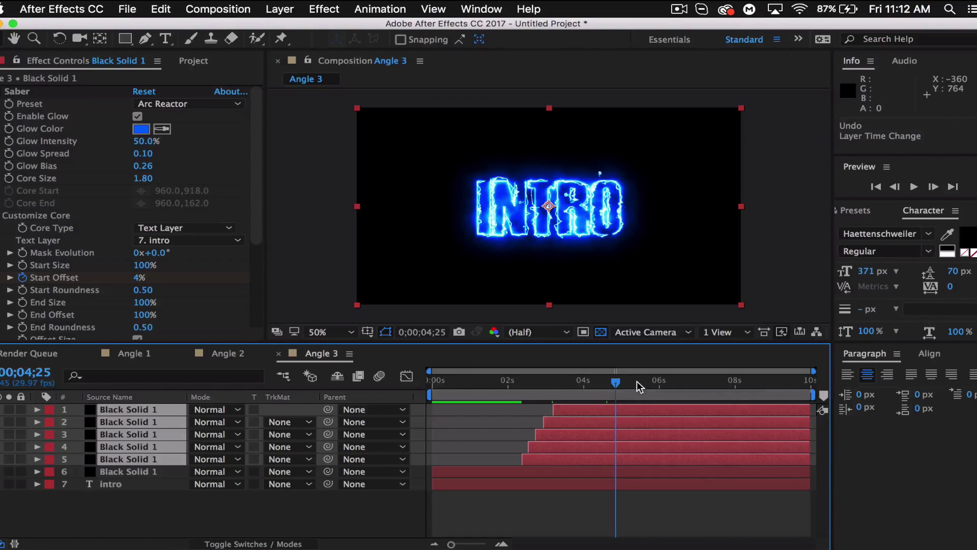
left_click_drag(613, 382, 631, 392)
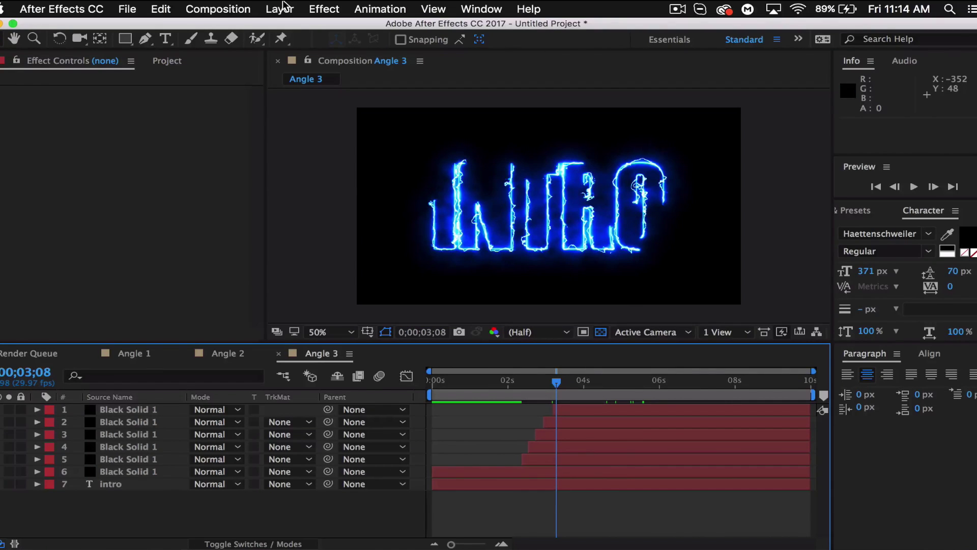
Create a new composition named Final with a duration of 0;00;12;00.
left_click(281, 6)
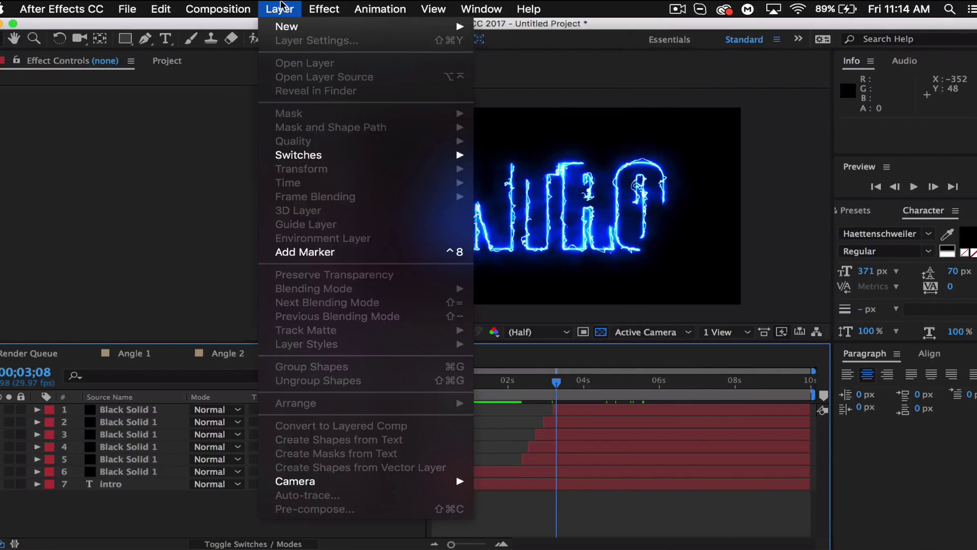
mouse_move(216, 9)
left_click(222, 27)
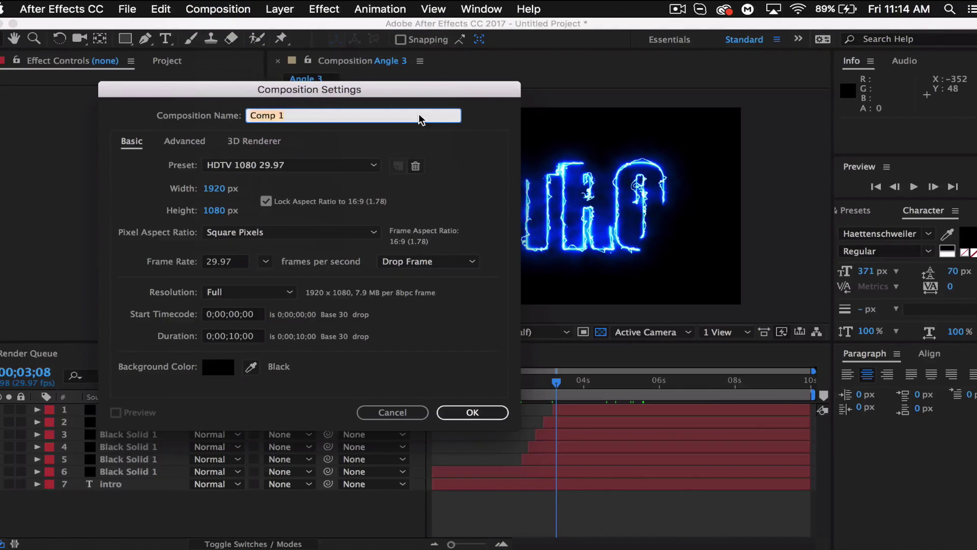
type("FInal")
key("BackSpace")
key("BackSpace")
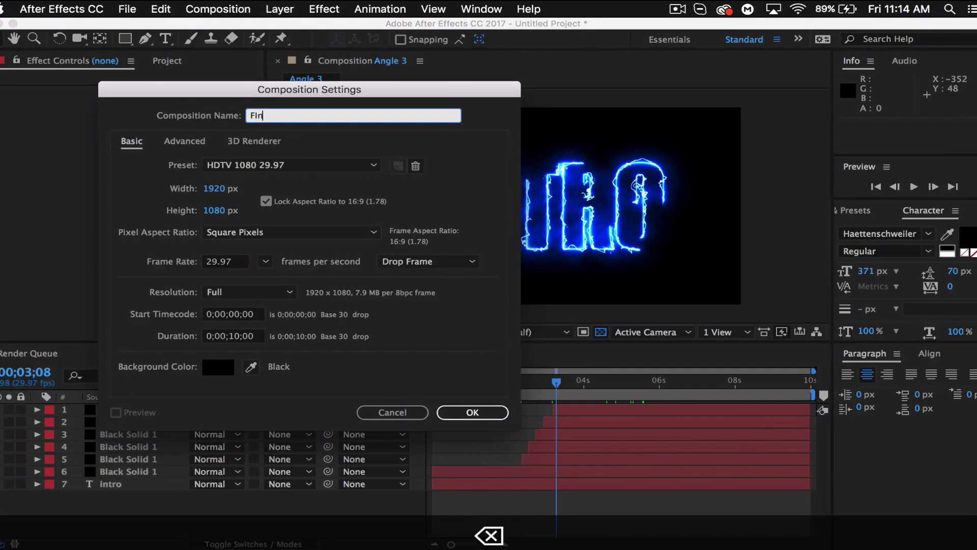
type("inal")
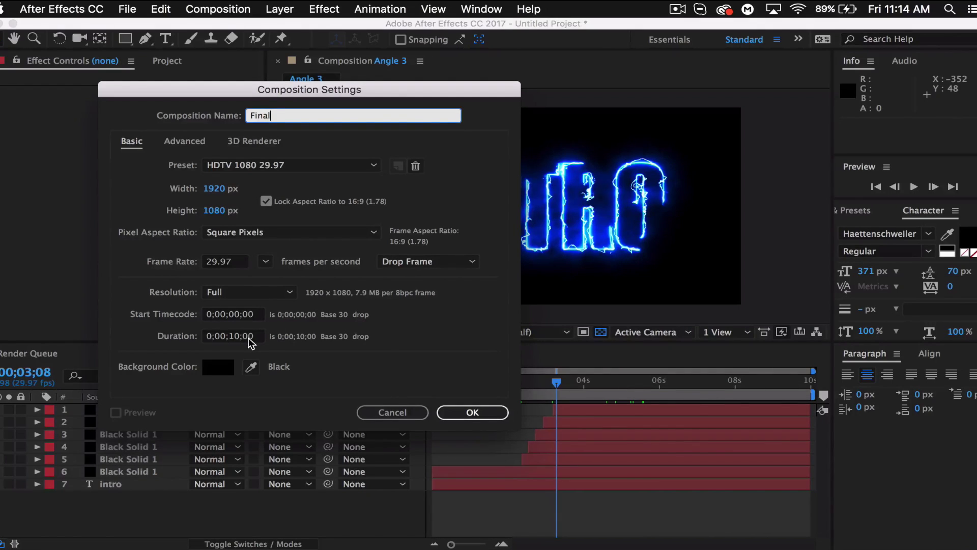
left_click(239, 336)
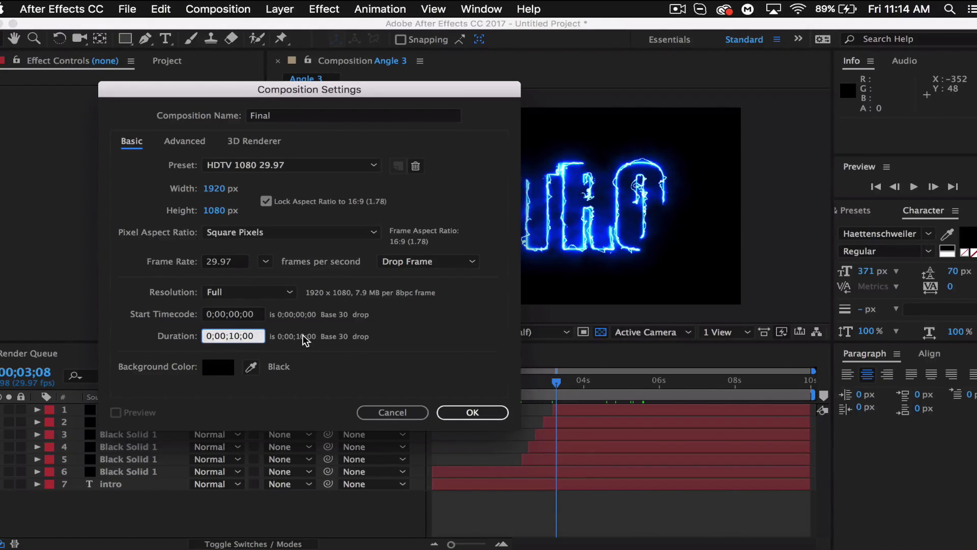
key("BackSpace")
type("2")
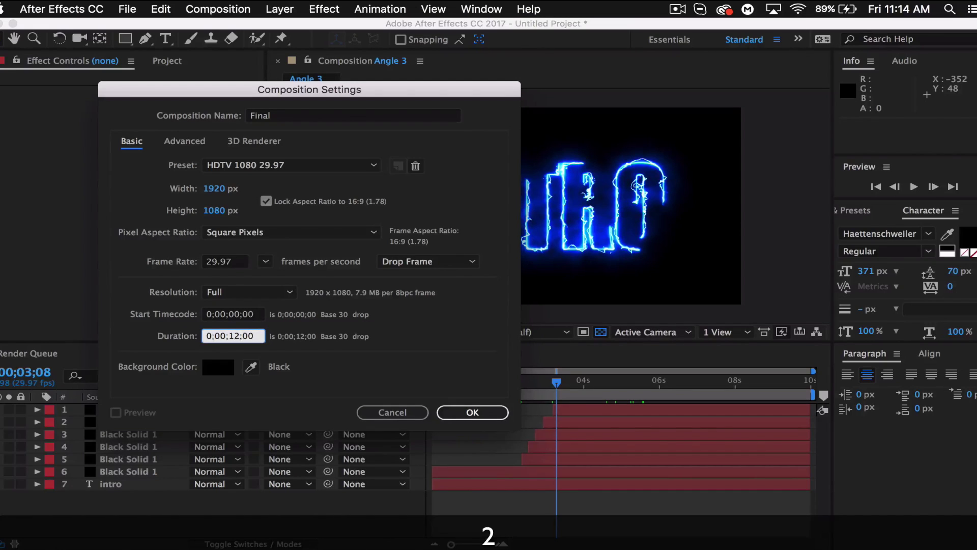
left_click(476, 411)
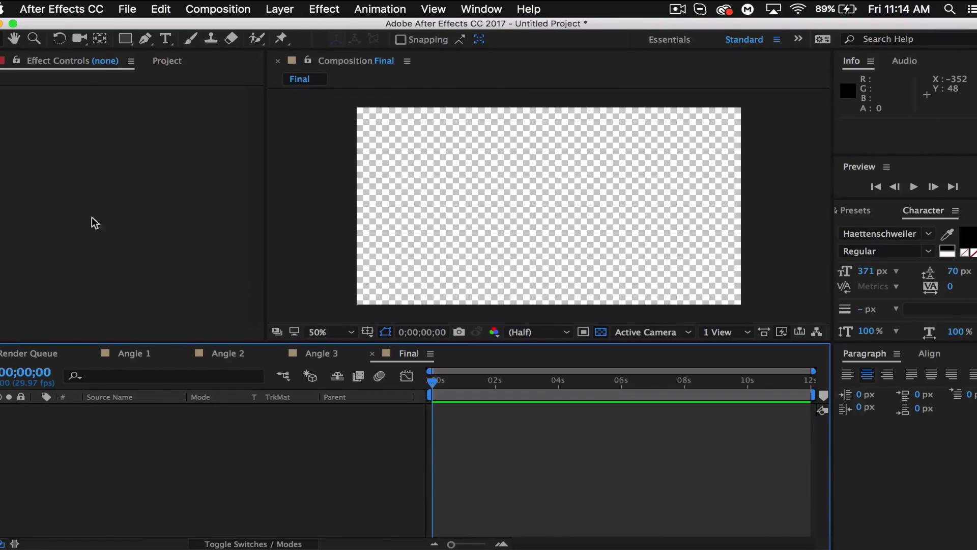
Add the Angle 1, Angle 2 and Angle 3 compositions to the Final timeline, stacked with Angle 3 on top and Angle 1 lowest.
left_click(159, 60)
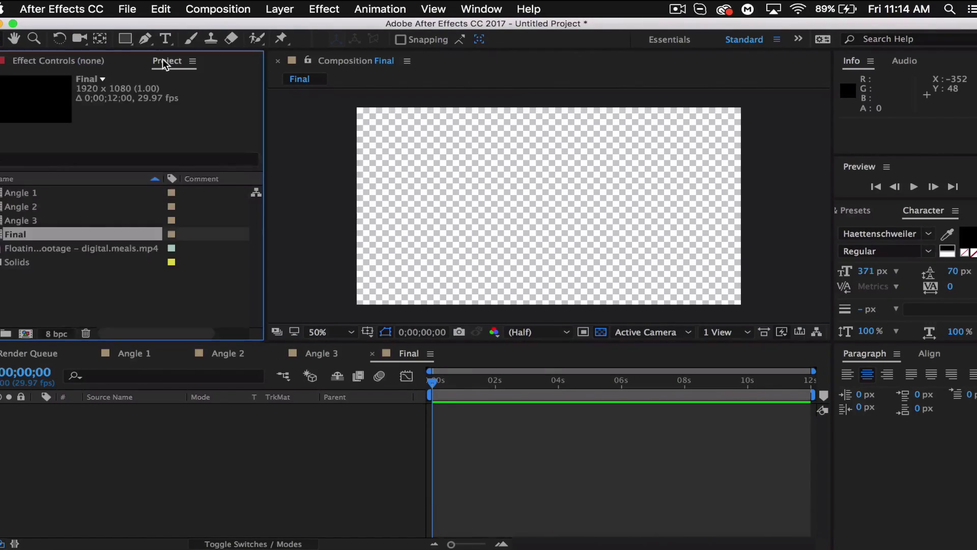
left_click(26, 197)
left_click(26, 224, "shift")
left_click_drag(28, 221, 77, 453)
mouse_move(137, 408)
left_mouse_down()
mouse_move(136, 438)
mouse_move(138, 410)
left_mouse_up()
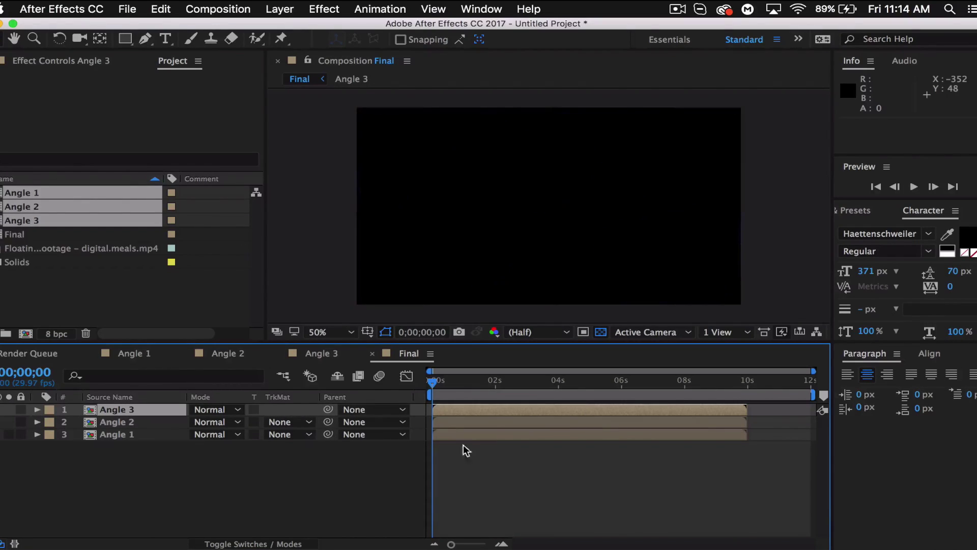
Trim the blank opening off Angle 1, shift it to start at 0;00;00;00 and trim its end to 0;00;03;00.
mouse_move(434, 385)
left_mouse_down()
mouse_move(455, 387)
mouse_move(442, 389)
left_mouse_up()
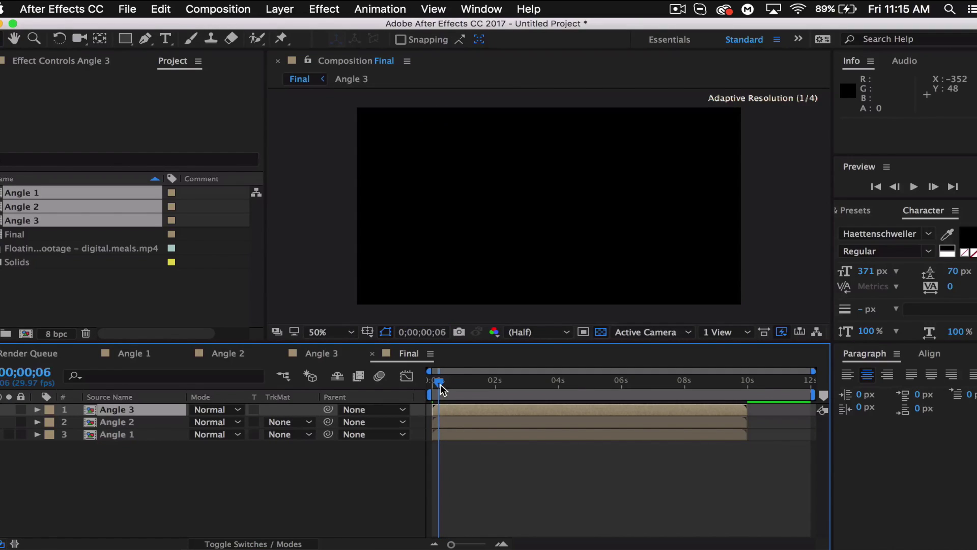
left_click(435, 432)
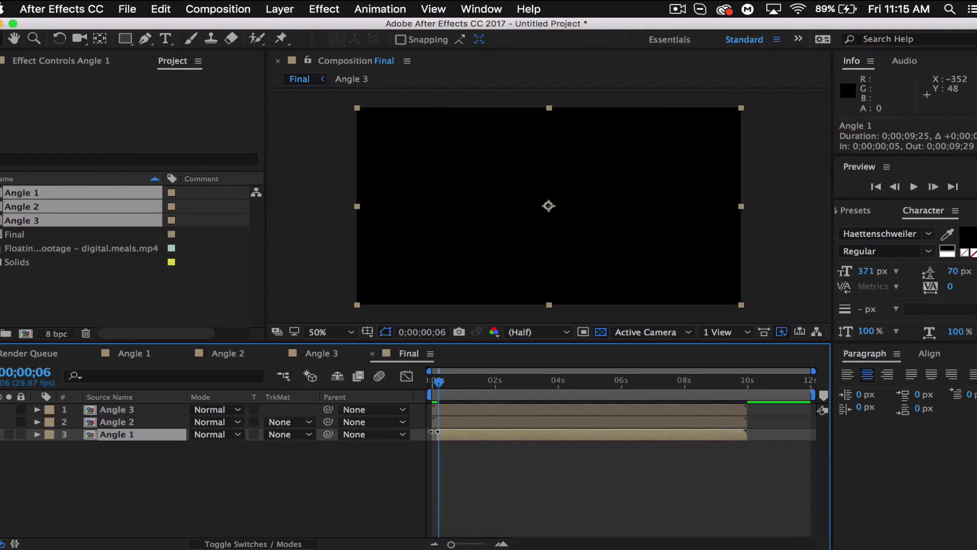
key("alt+bracketleft")
left_click_drag(491, 431, 484, 431)
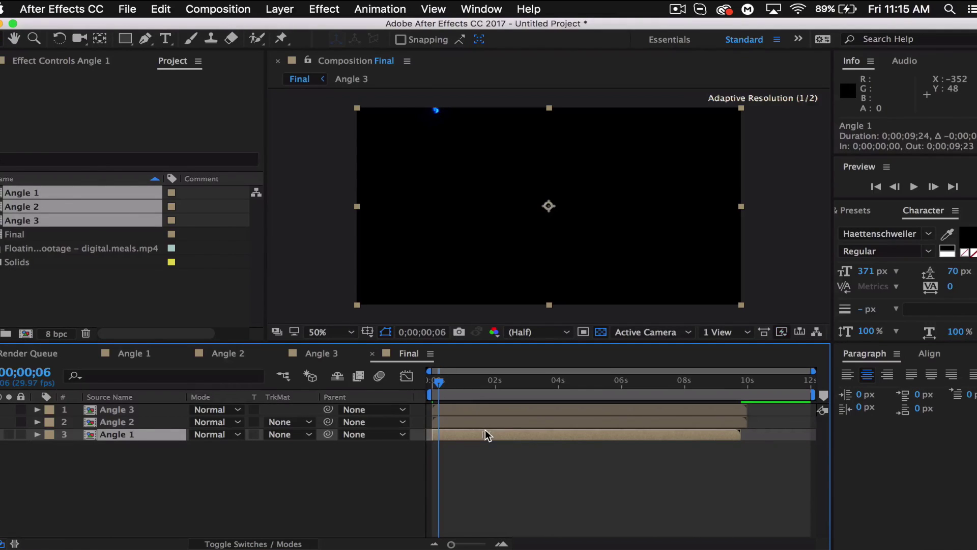
left_click_drag(439, 382, 528, 397)
left_click_drag(740, 435, 523, 434)
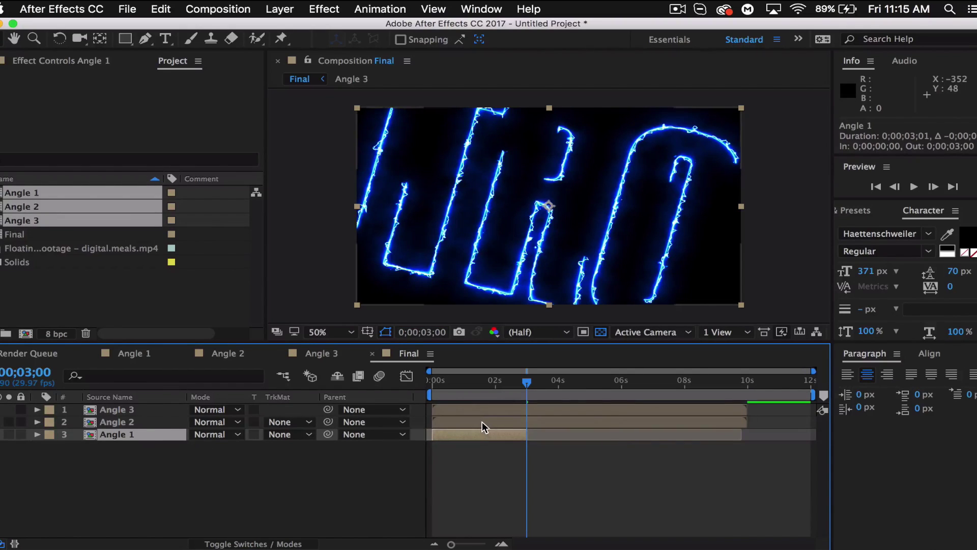
Trim and move Angle 2 so it starts at 0;00;03;00, and cut its end at 0;00;04;05.
left_click(461, 419)
left_click_drag(483, 419, 523, 426)
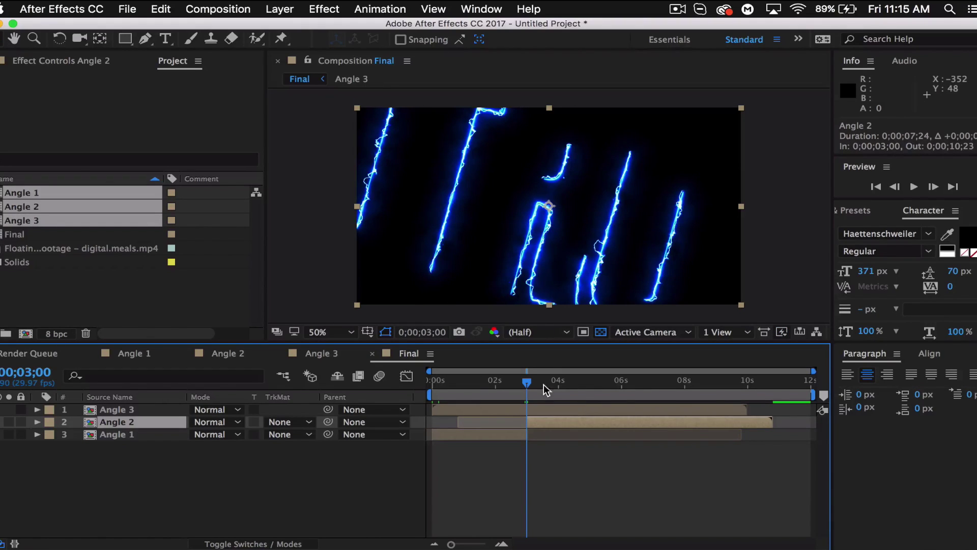
left_click_drag(527, 384, 560, 388)
left_click_drag(766, 417, 562, 421)
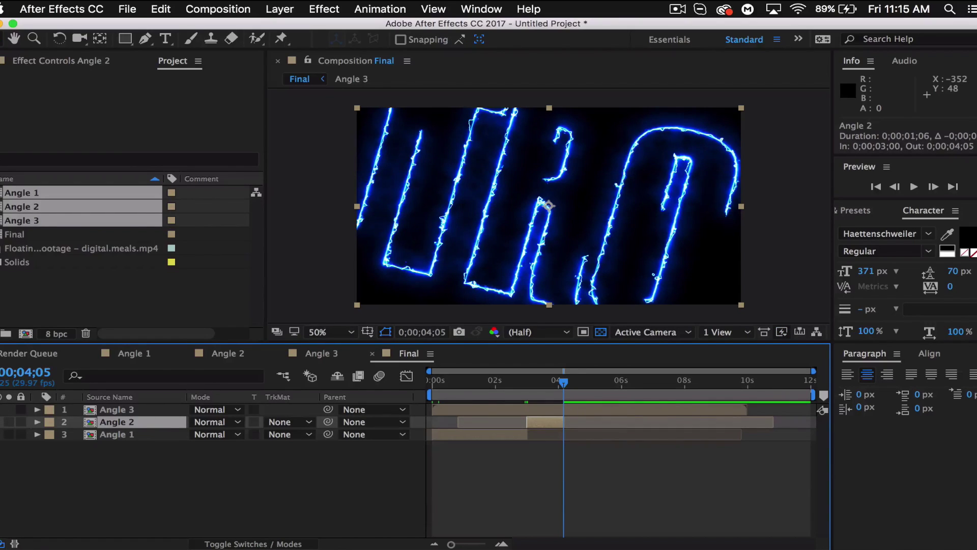
Move the Angle 3 layer to start at 0;00;04;05 and scrub back to the beginning of the timeline.
key("F2")
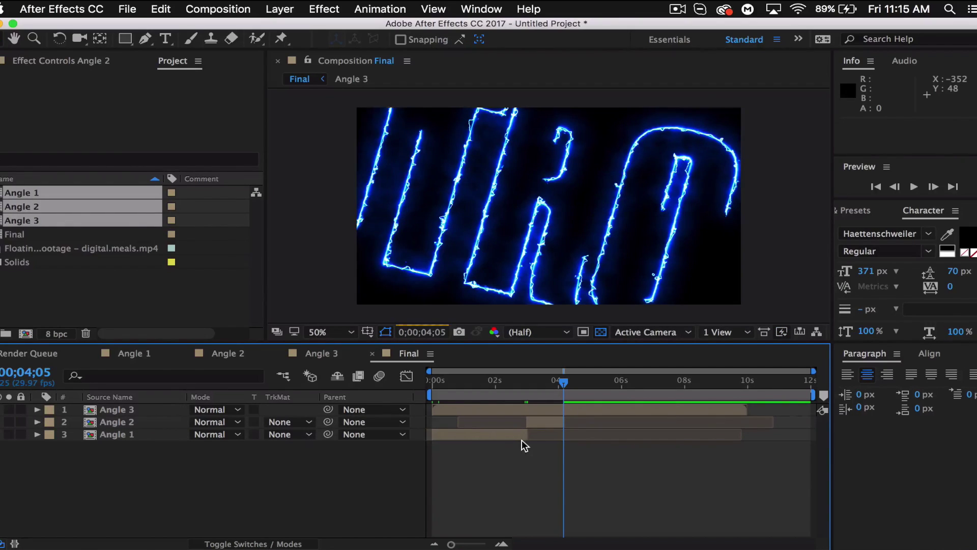
left_click_drag(449, 408, 580, 413)
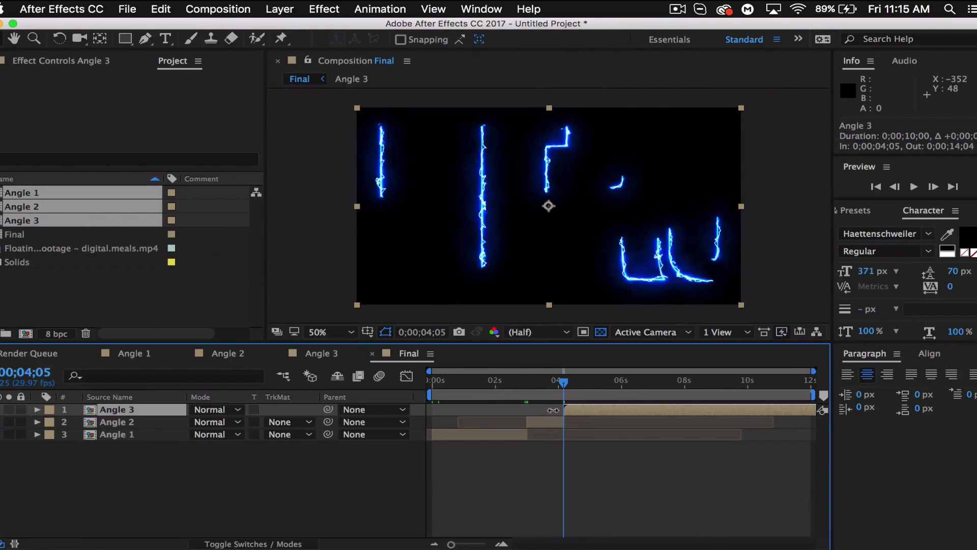
left_click_drag(563, 383, 430, 380)
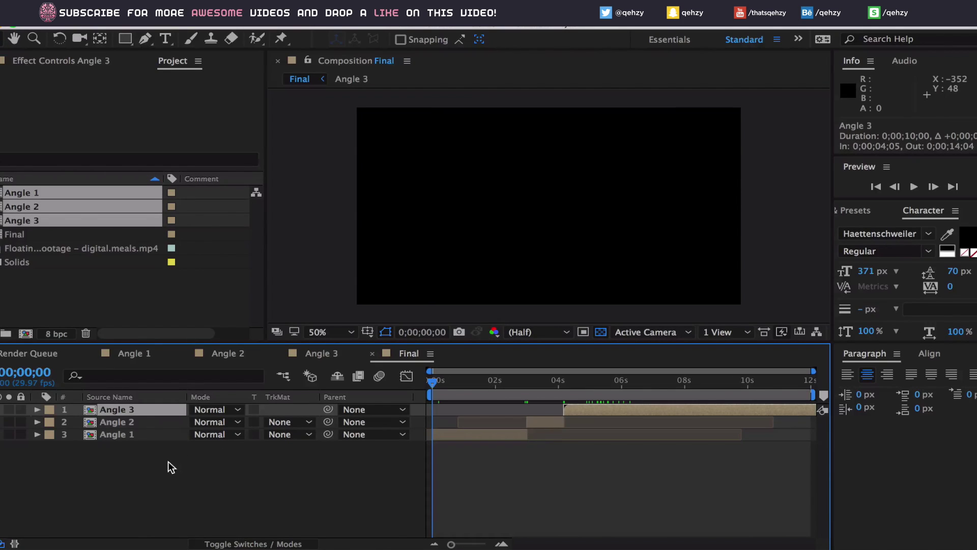
Add the floating particles footage as the uppermost layer of Final and scale it proportionally to about 151% to fill the frame.
left_click(75, 63)
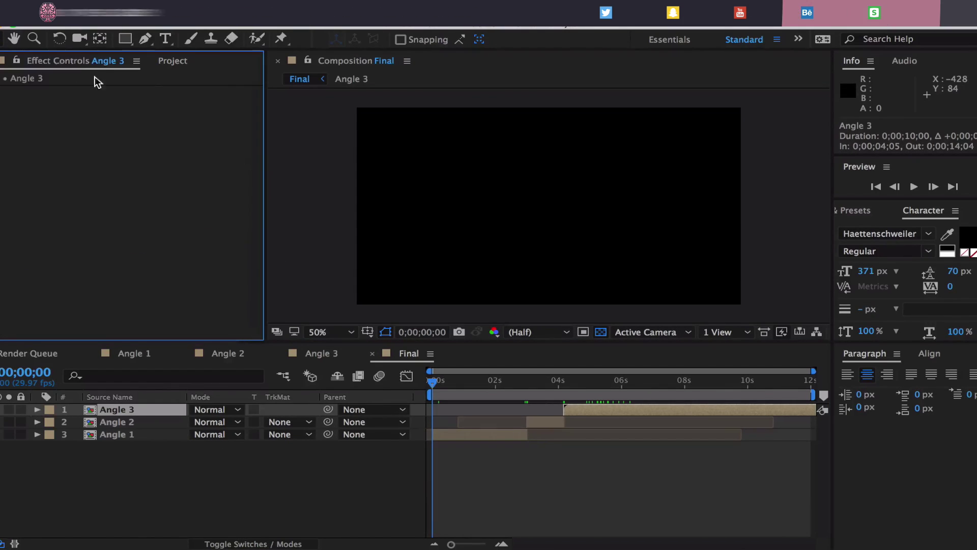
left_click(181, 62)
left_click(45, 248)
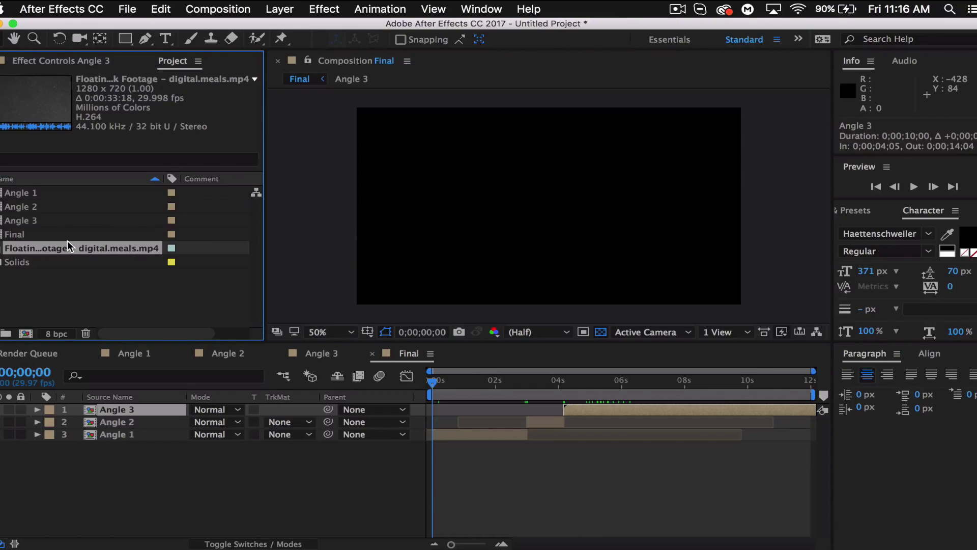
left_click_drag(64, 244, 93, 403)
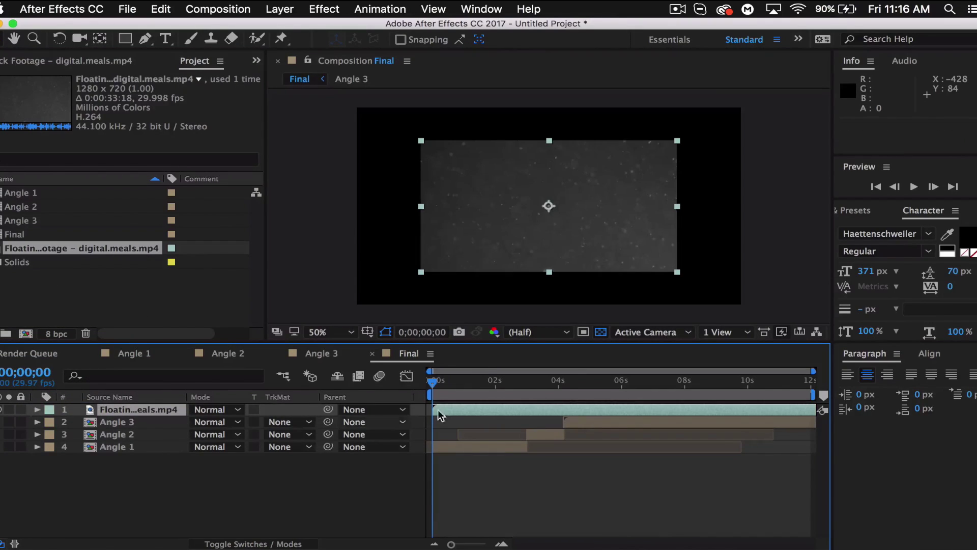
left_click_drag(678, 273, 744, 325)
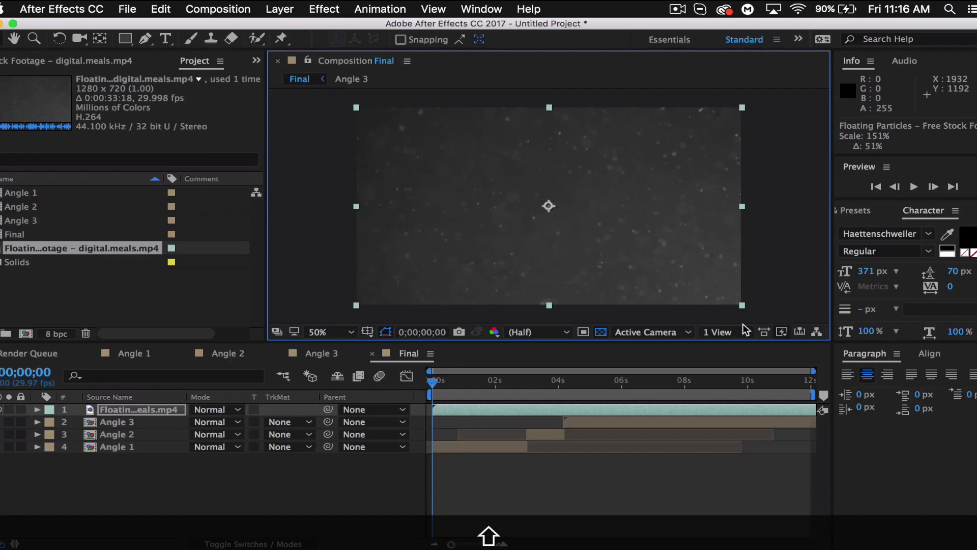
Set the floating particles layer's blending mode to Lighten and its opacity to 30%.
left_click(216, 410)
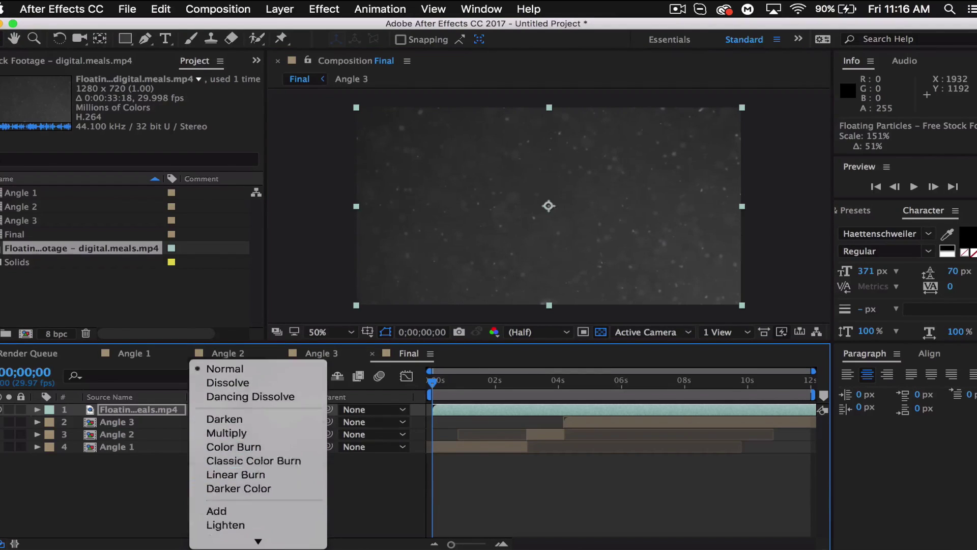
left_click(225, 441)
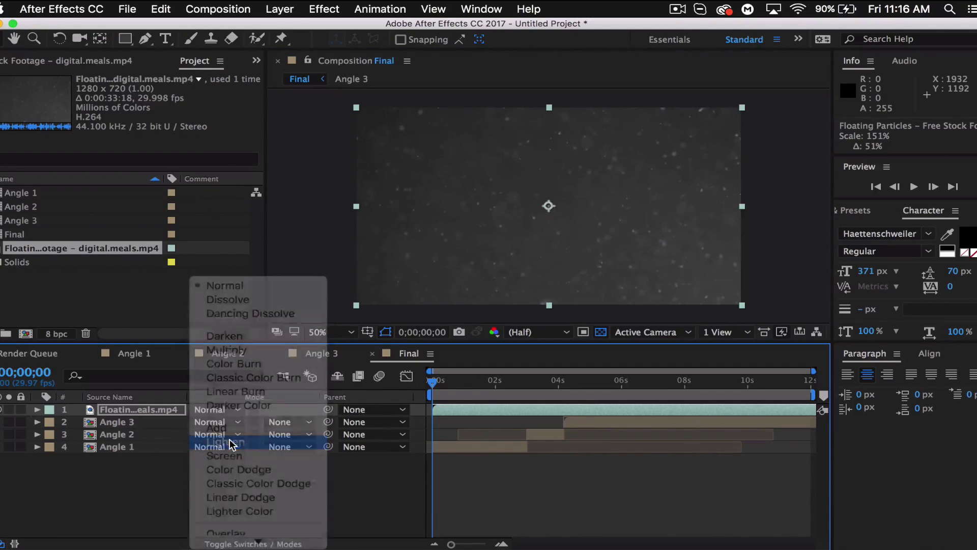
left_click(38, 410)
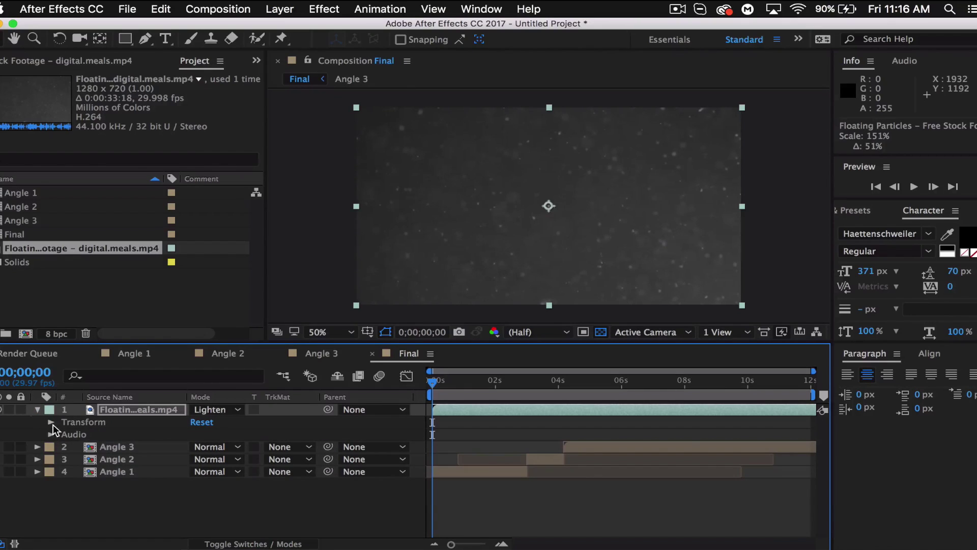
left_click(51, 422)
left_click(203, 484)
type("30")
key("Return")
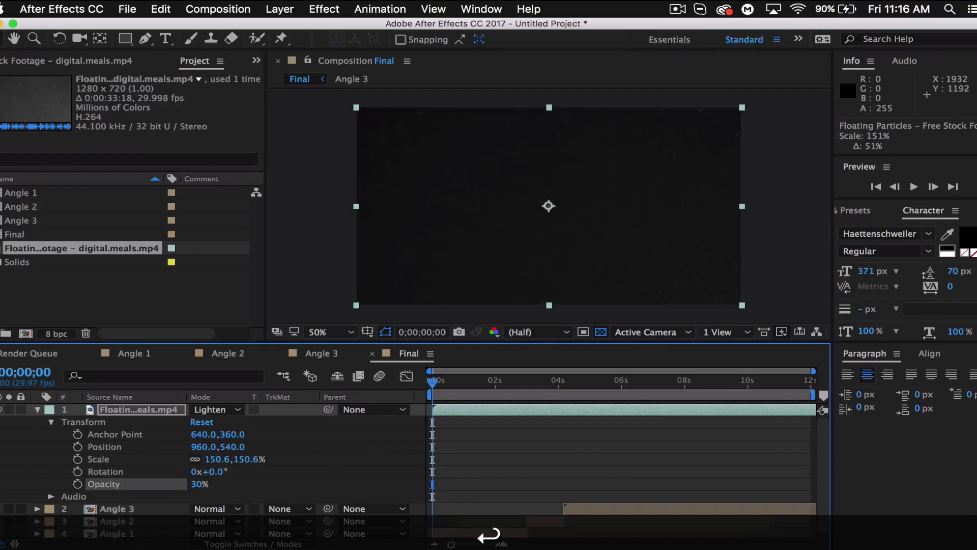
left_click(36, 410)
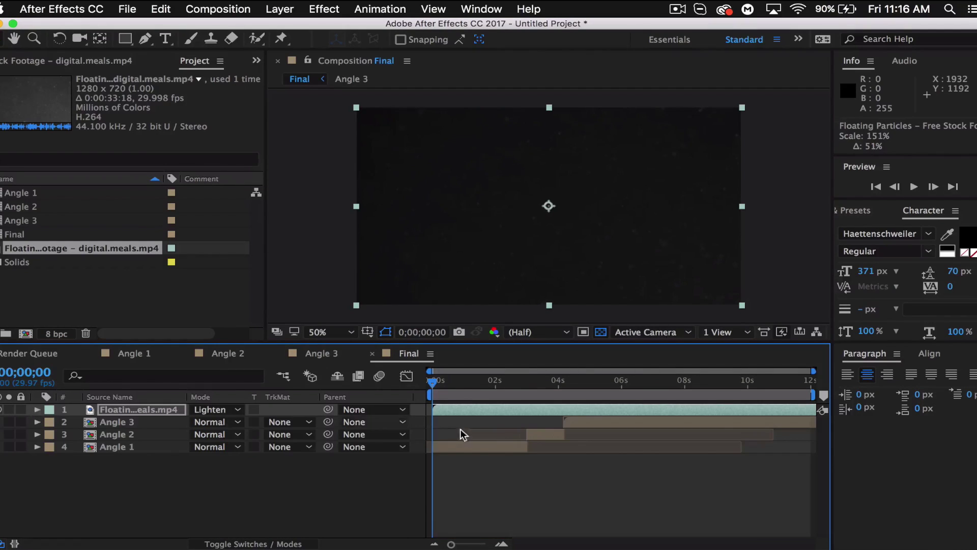
Scrub the Final composition to 0;00;10;04 and add a new adjustment layer above the floating particles layer.
left_click_drag(430, 381, 753, 396)
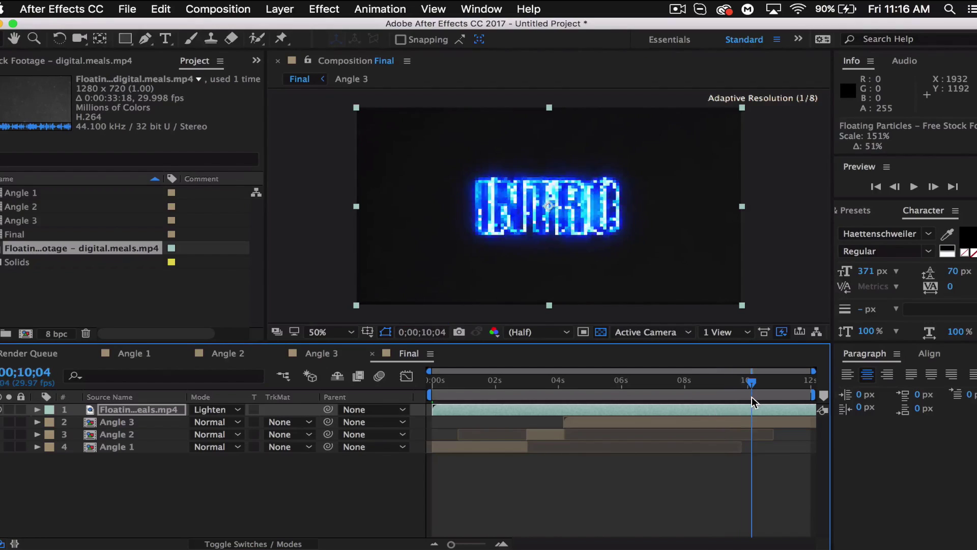
left_click(134, 410)
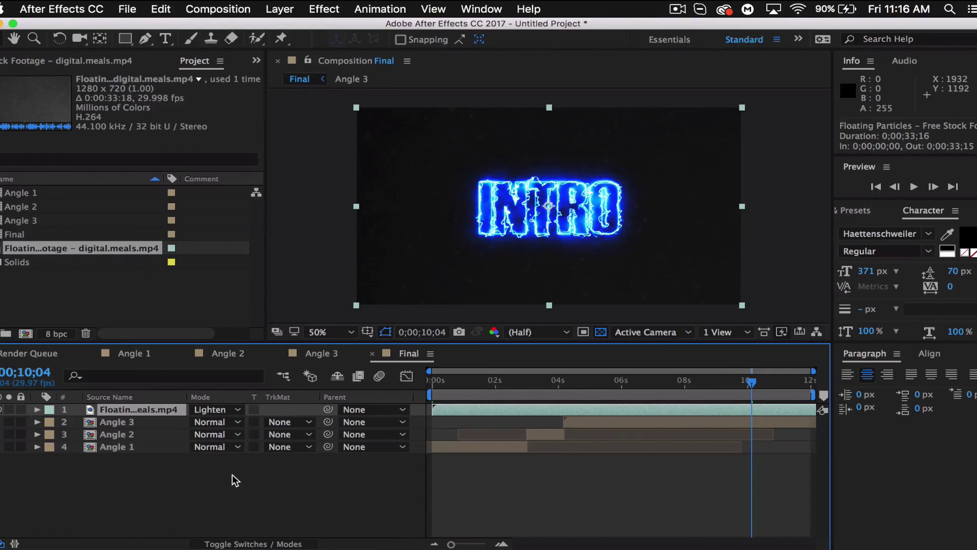
left_click(293, 8)
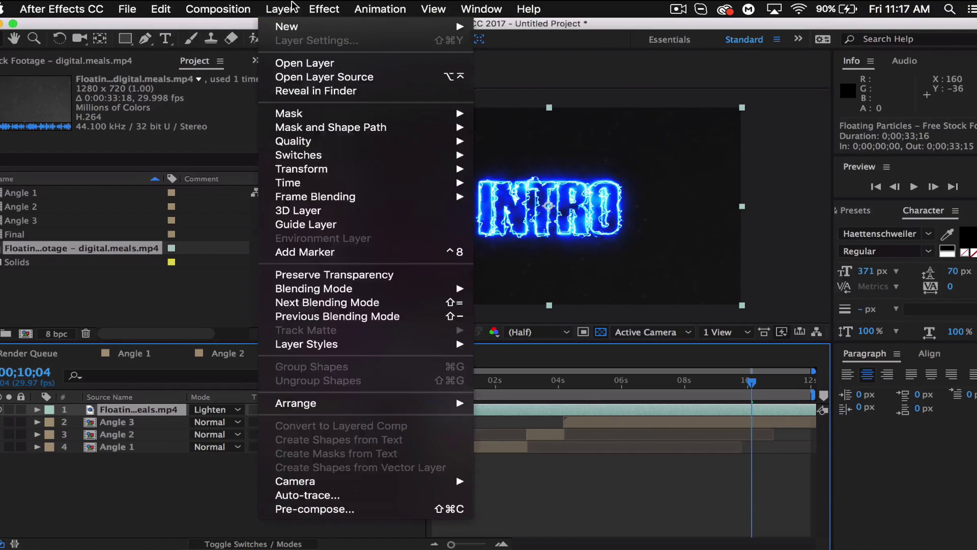
mouse_move(359, 25)
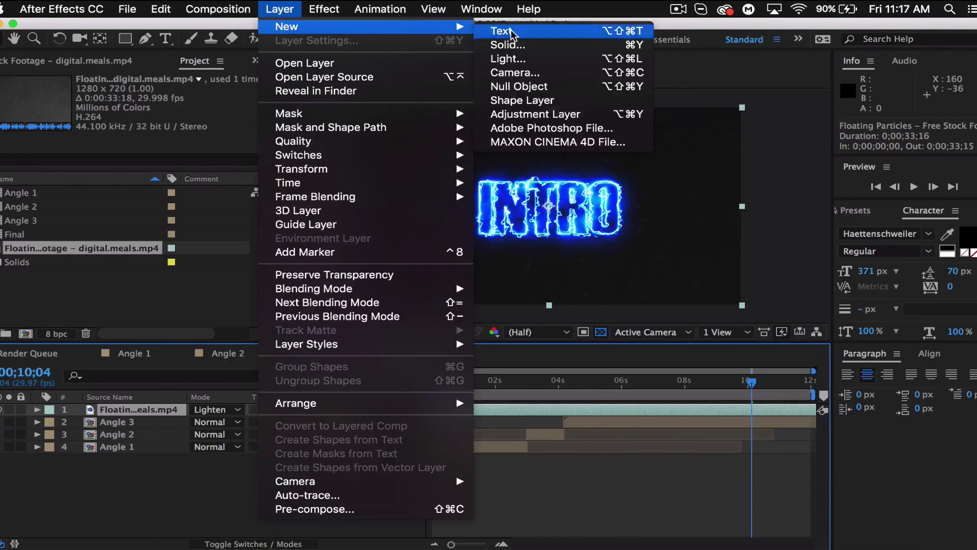
left_click(559, 113)
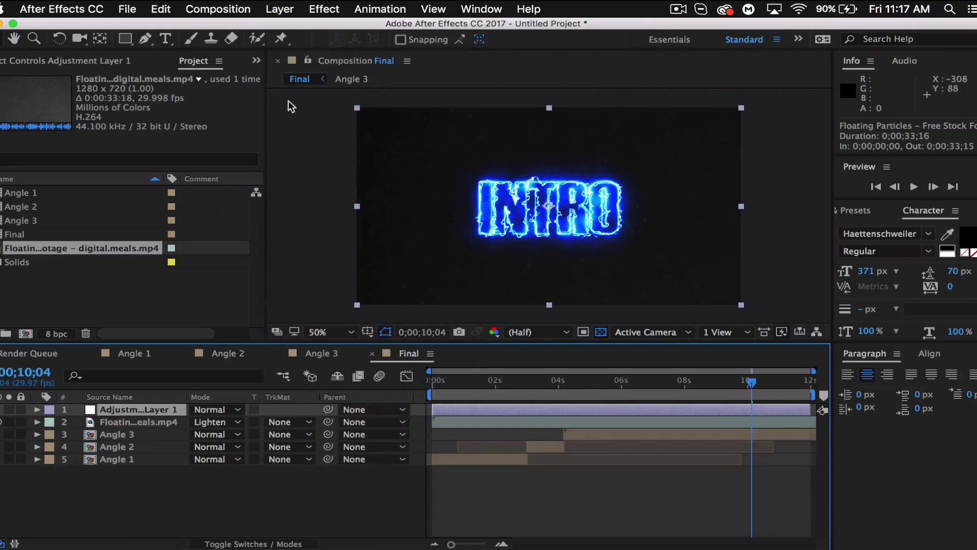
Apply a Curves effect to the adjustment layer and shape a gentle RGB S-curve with lowered shadows and raised highlights.
left_click(317, 7)
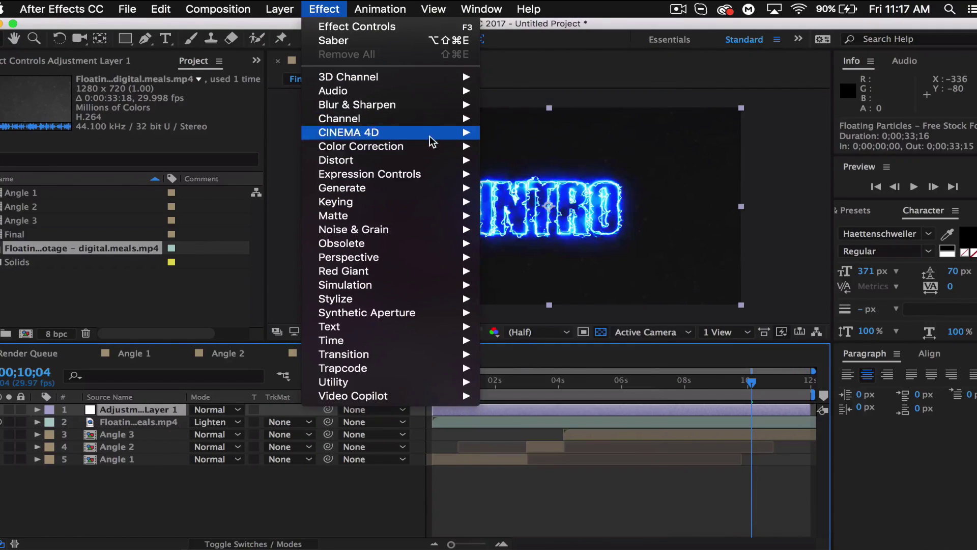
mouse_move(441, 147)
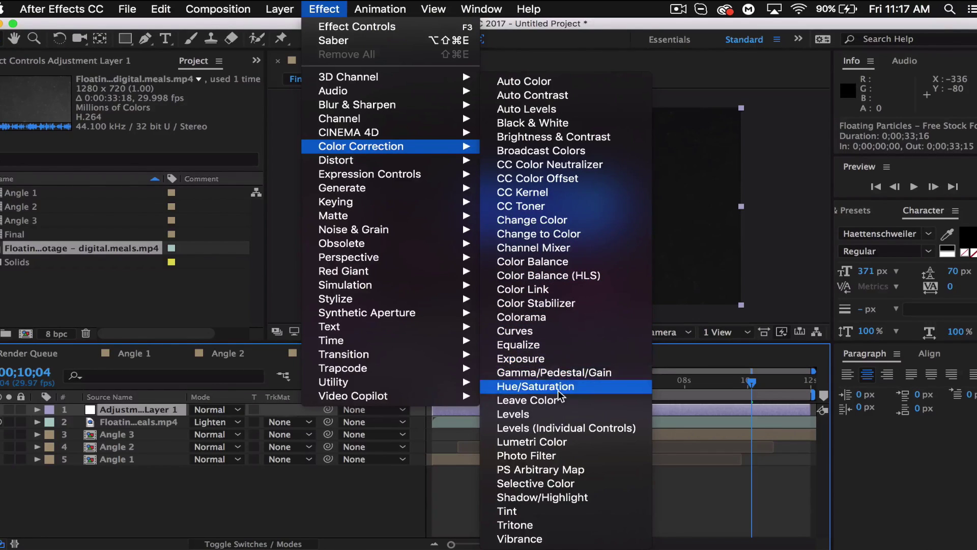
left_click(559, 332)
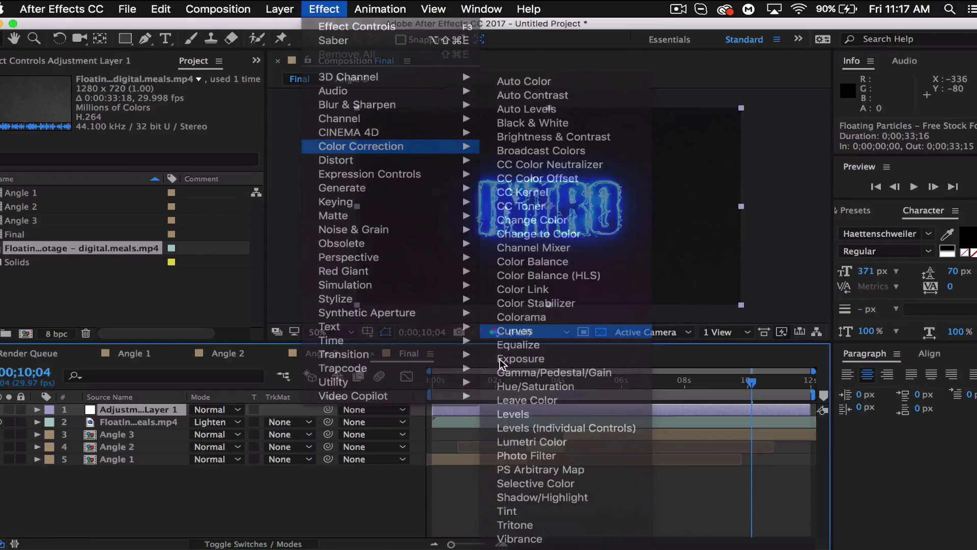
left_click_drag(68, 274, 71, 280)
left_click_drag(152, 204, 149, 194)
Preview the Final composition from its beginning.
left_click_drag(458, 383, 408, 382)
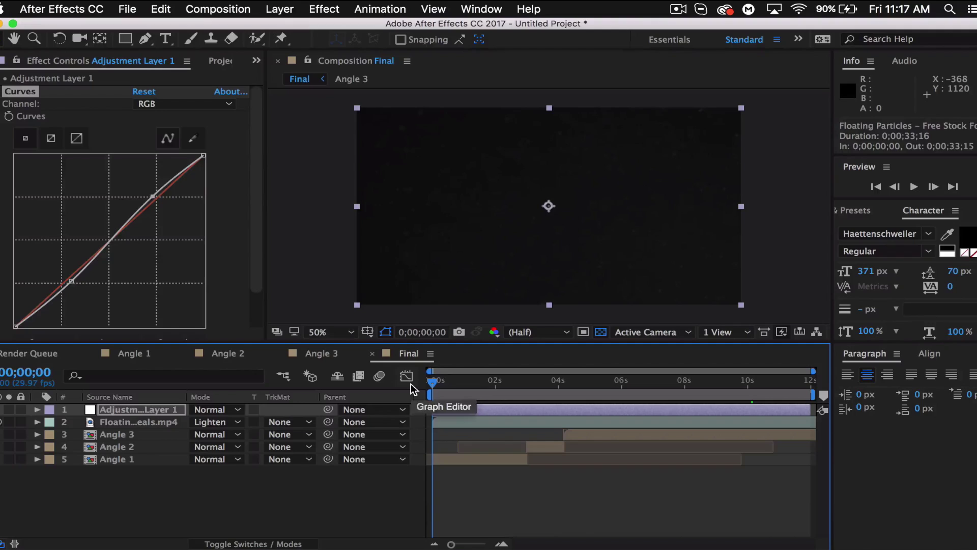
key("space")
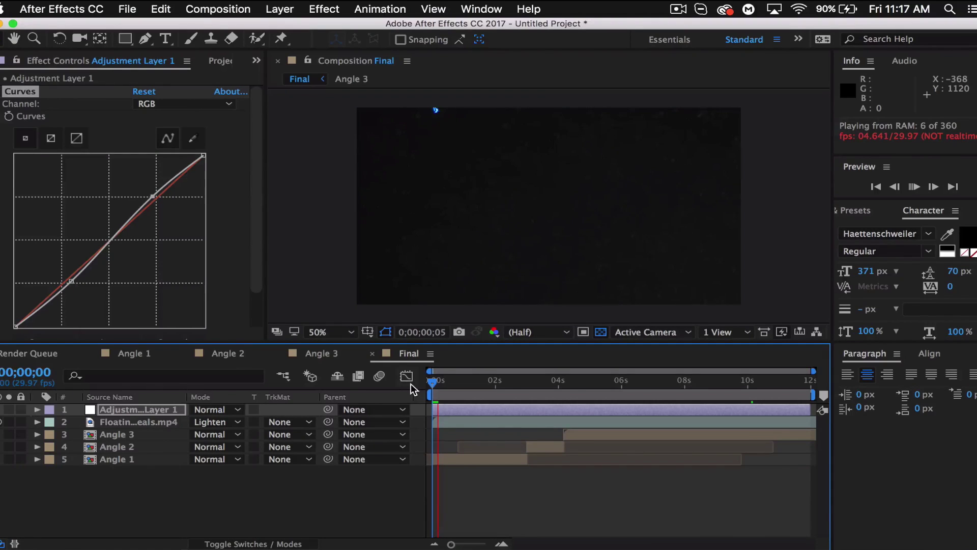